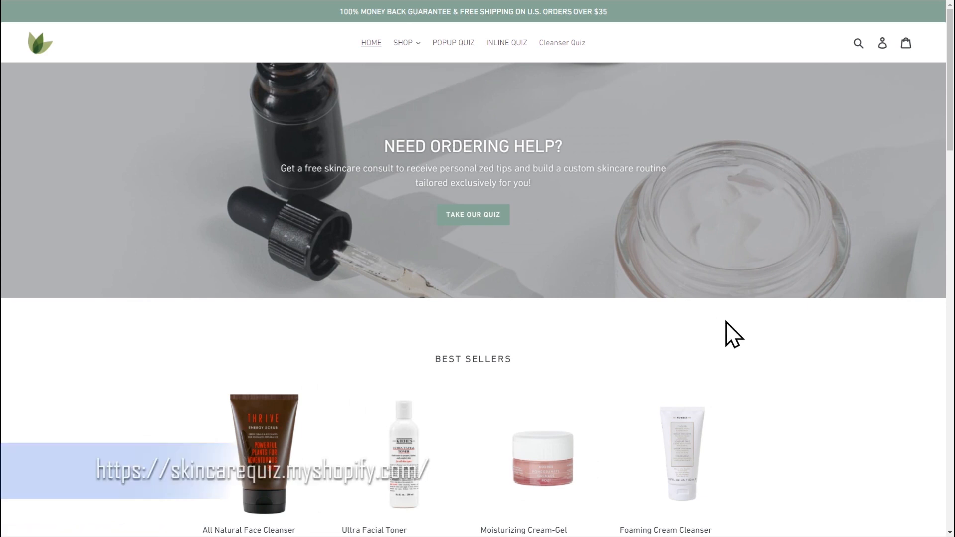
Open the skincare quiz from the store's home page and start answering its opening questions
left_click(483, 217)
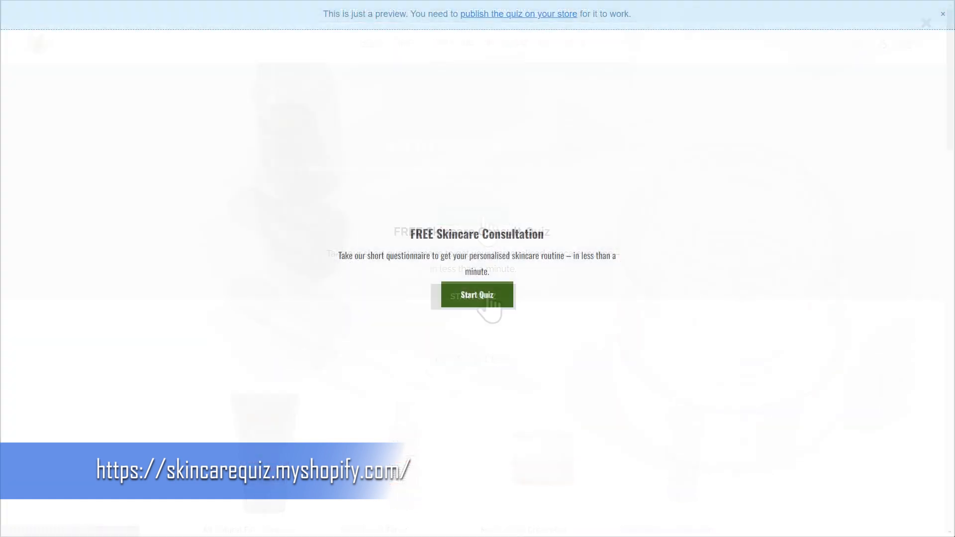
left_click(506, 301)
left_click(478, 264)
left_click(417, 290)
left_click(479, 298)
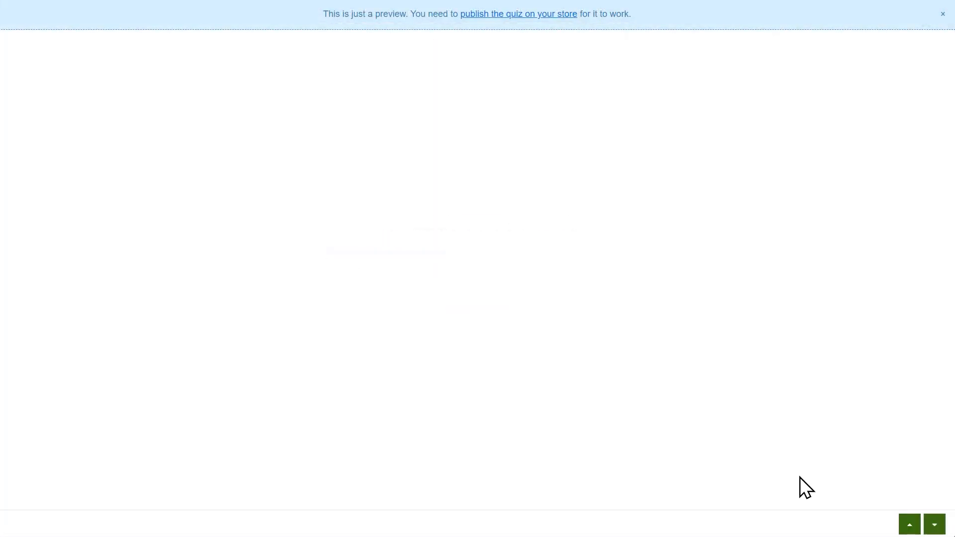
left_click(474, 273)
left_click(350, 320)
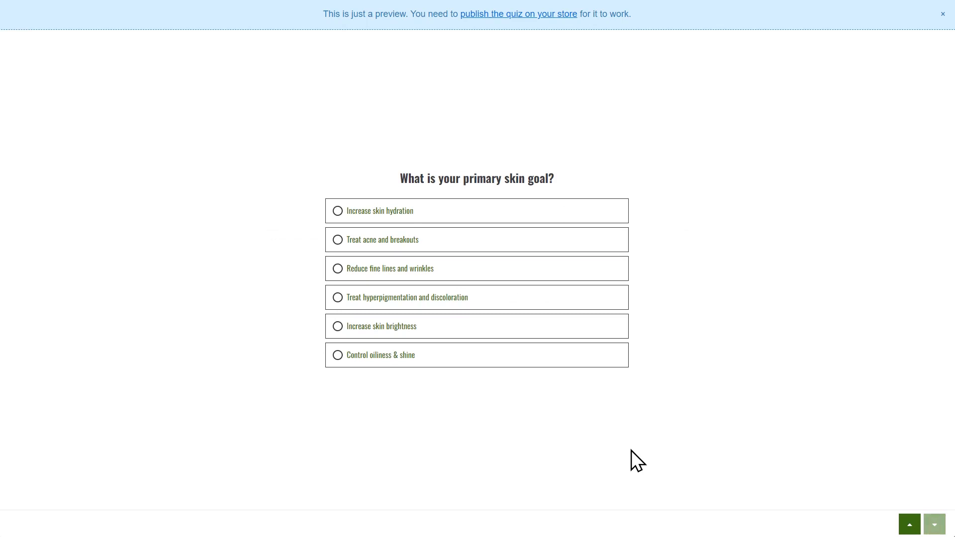
Answer the primary skin goal question and the remaining quiz questions through to the results page
left_click(398, 326)
left_click(267, 270)
left_click(337, 329)
left_click(475, 373)
left_click(479, 335)
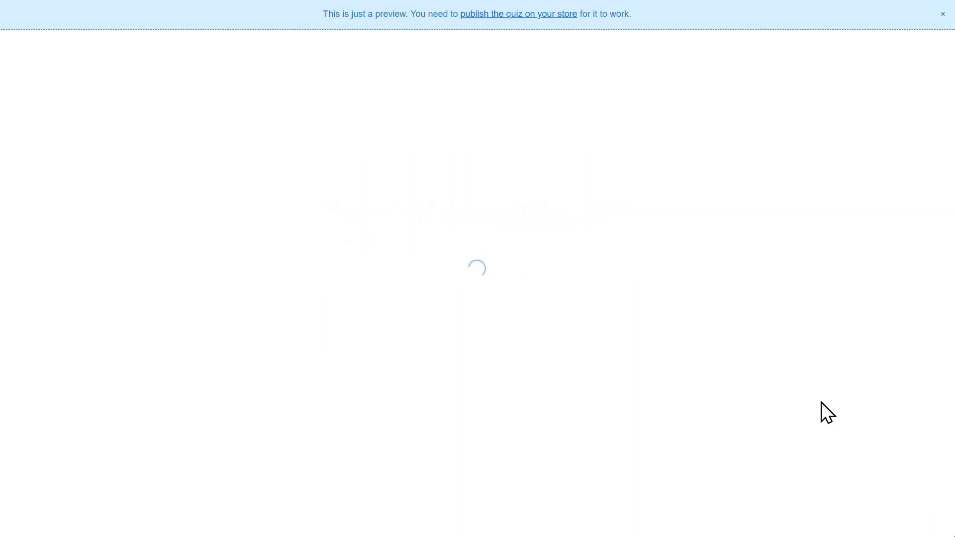
scroll(942, 227, "down", 4)
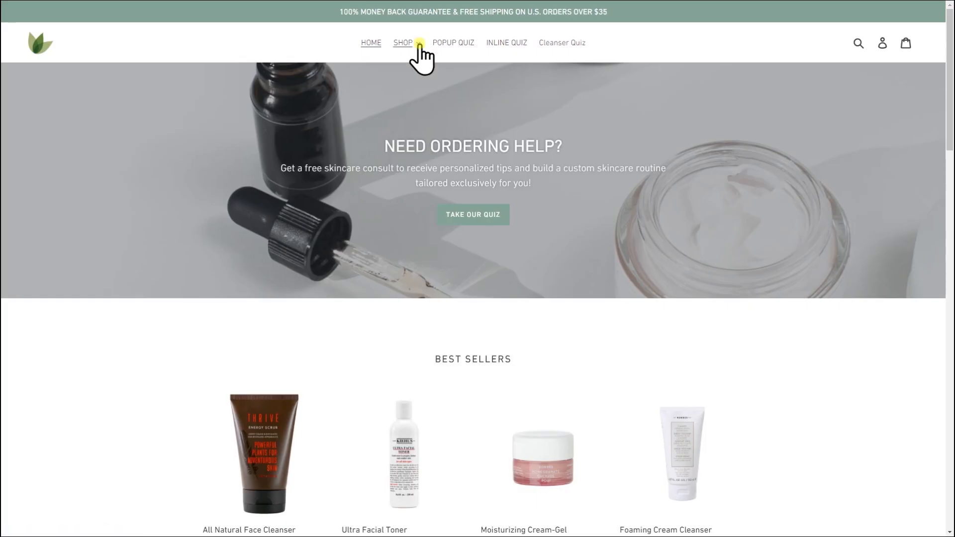
Browse the store's Cleansers, Toners, Serums and Moisturizers collections one after another
mouse_move(416, 45)
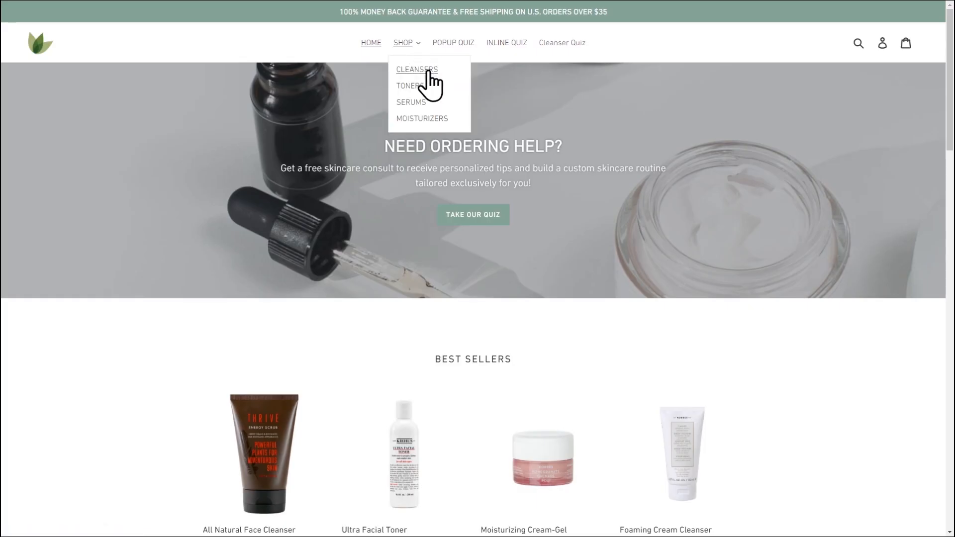
left_click(429, 70)
mouse_move(408, 22)
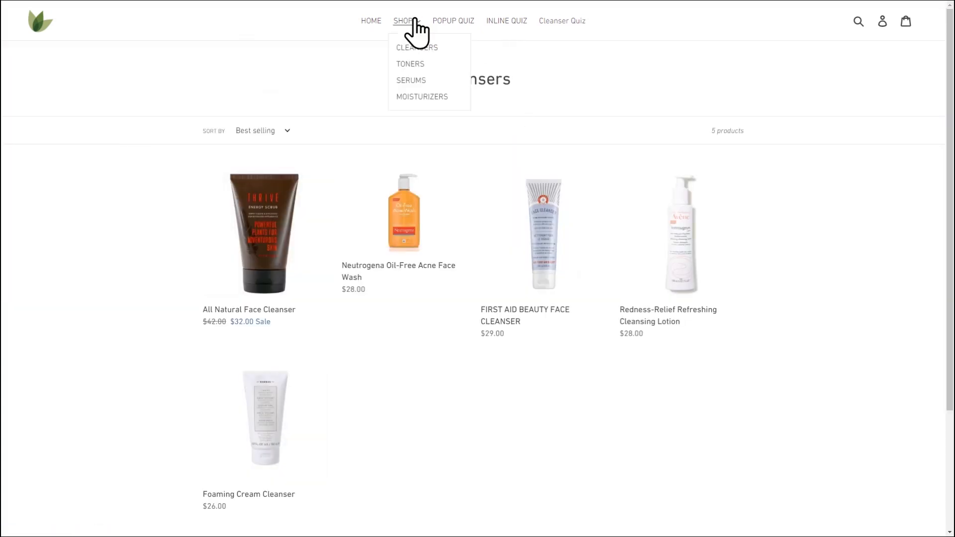
left_click(428, 62)
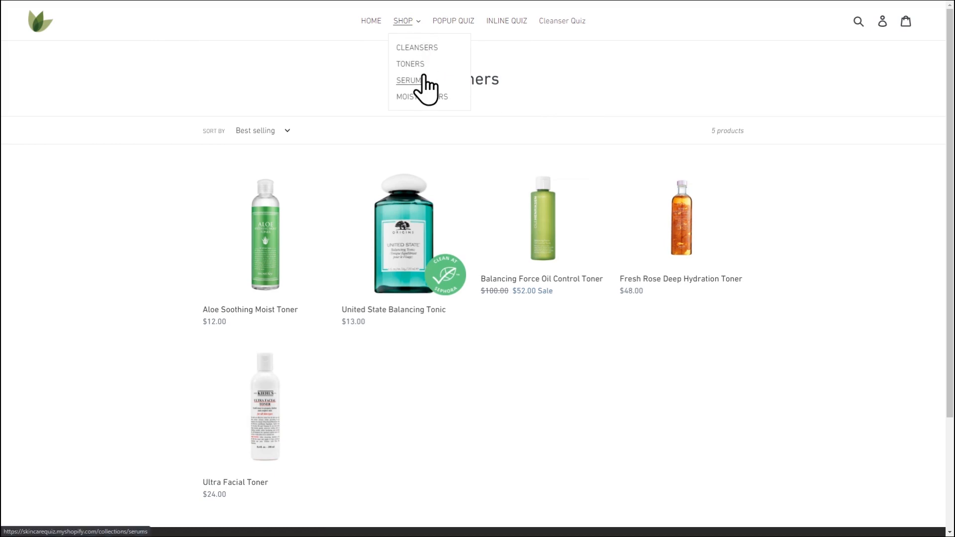
left_click(421, 80)
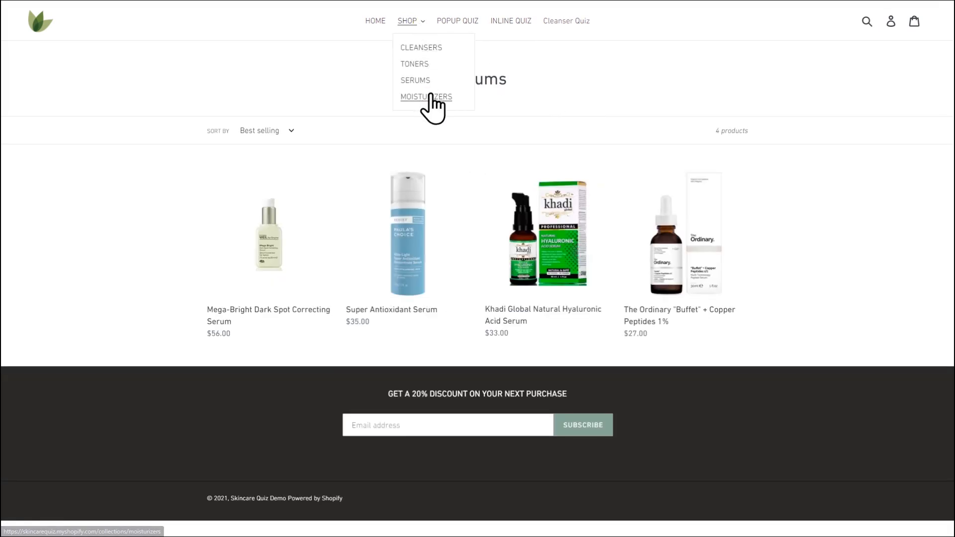
left_click(431, 95)
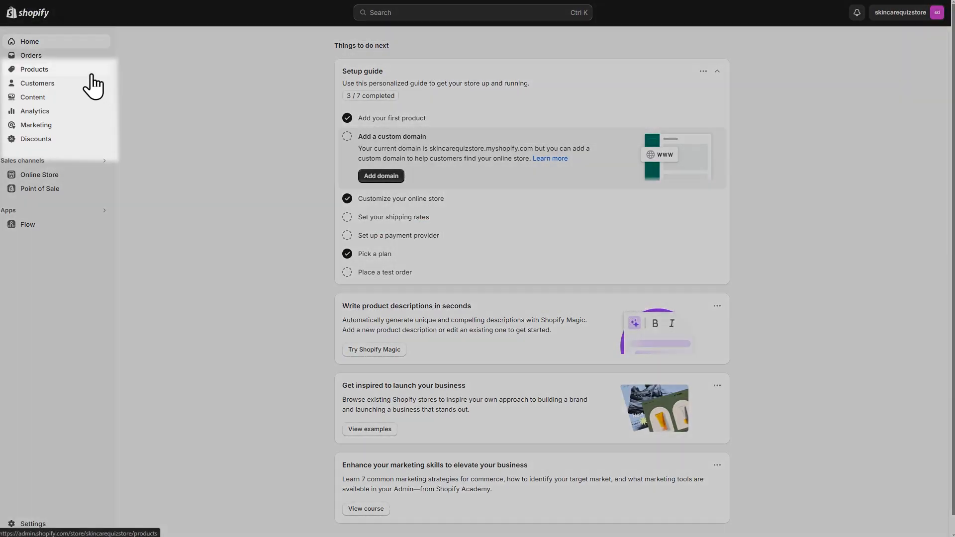
Go to the product collections in the Shopify admin and select Cleansers, Serums, Toners and Moisturizers
left_click(92, 72)
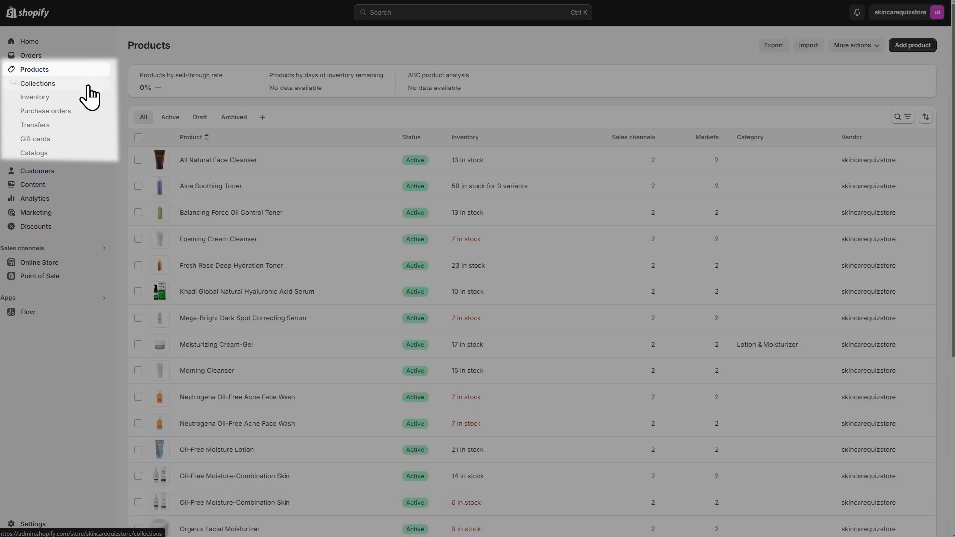
left_click(89, 86)
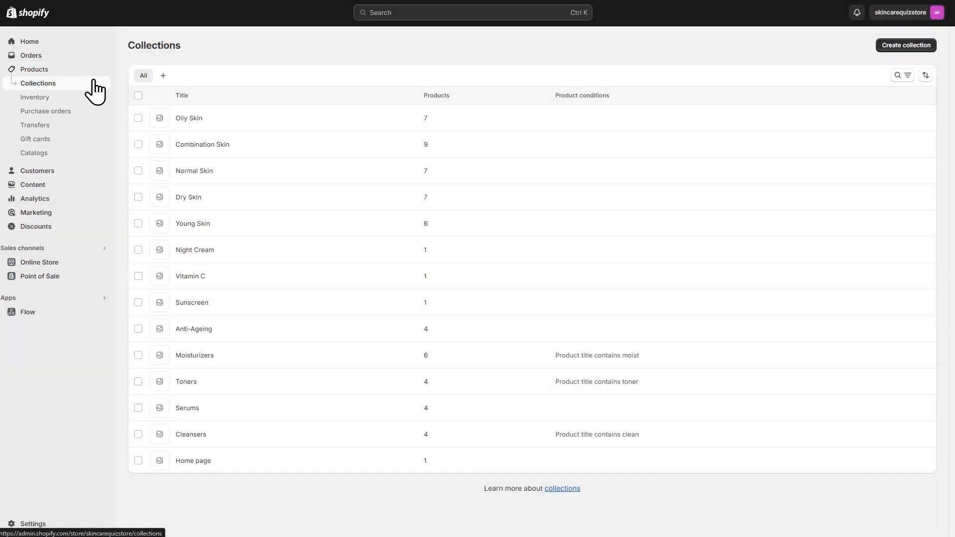
left_click(138, 434)
left_click(139, 409)
left_click(139, 382)
left_click(138, 355)
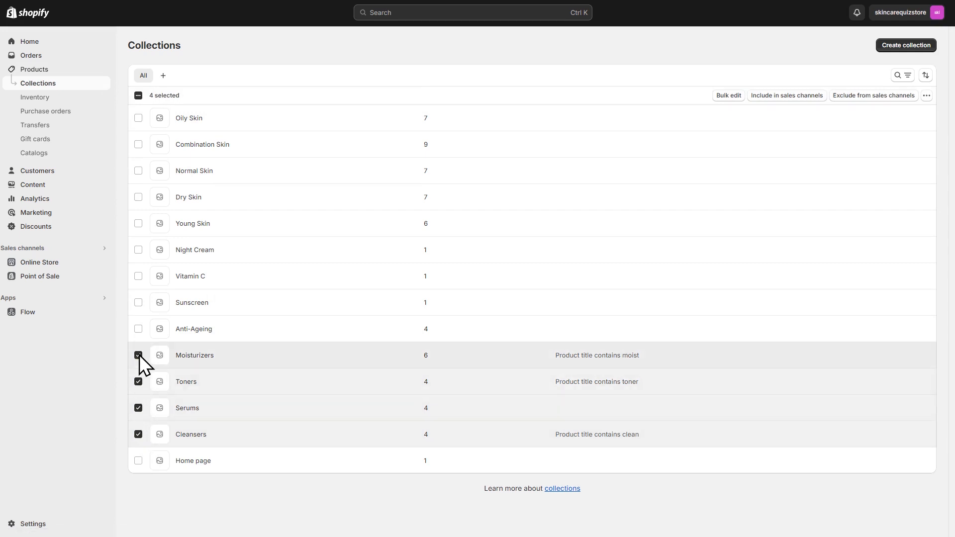
Review how the Cleansers and Serums collections are set up and return to the collections list
left_click(191, 434)
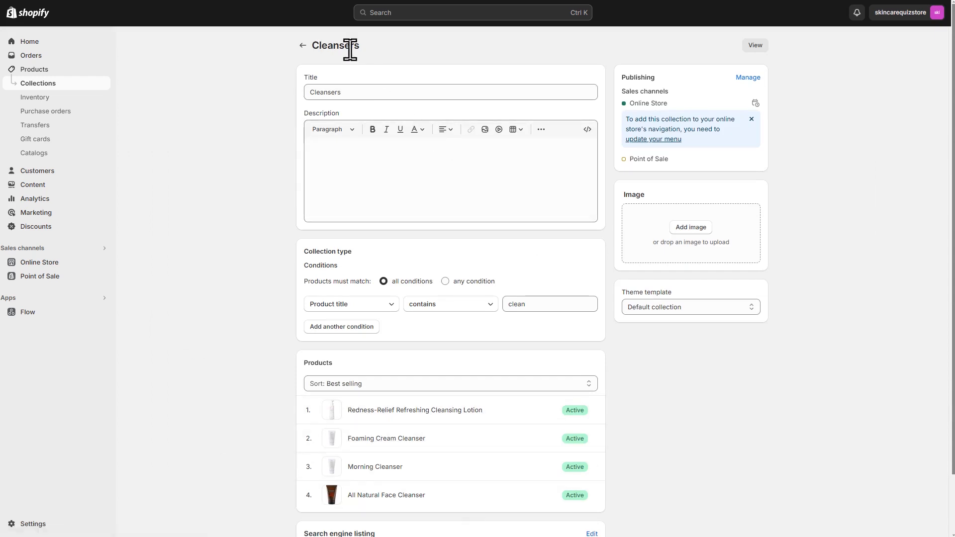
left_click(302, 46)
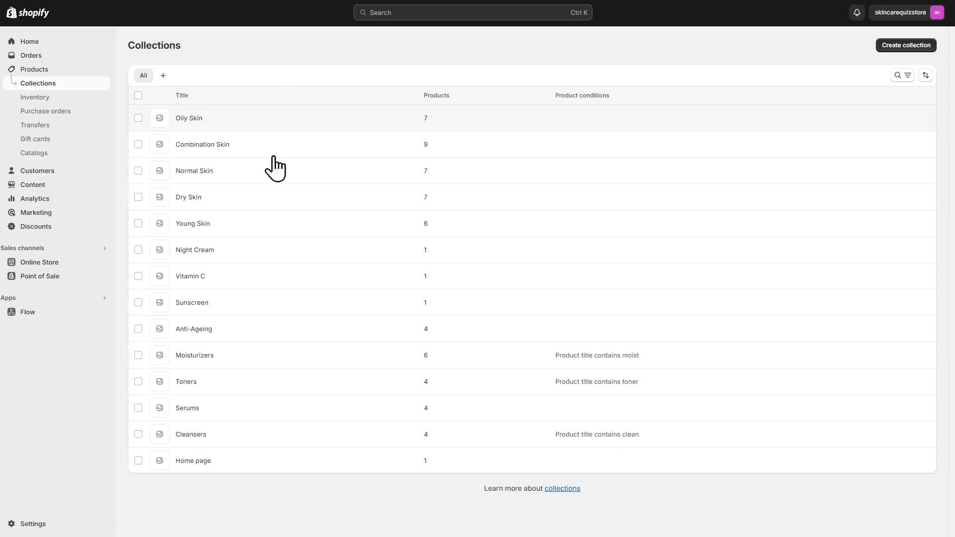
left_click(191, 408)
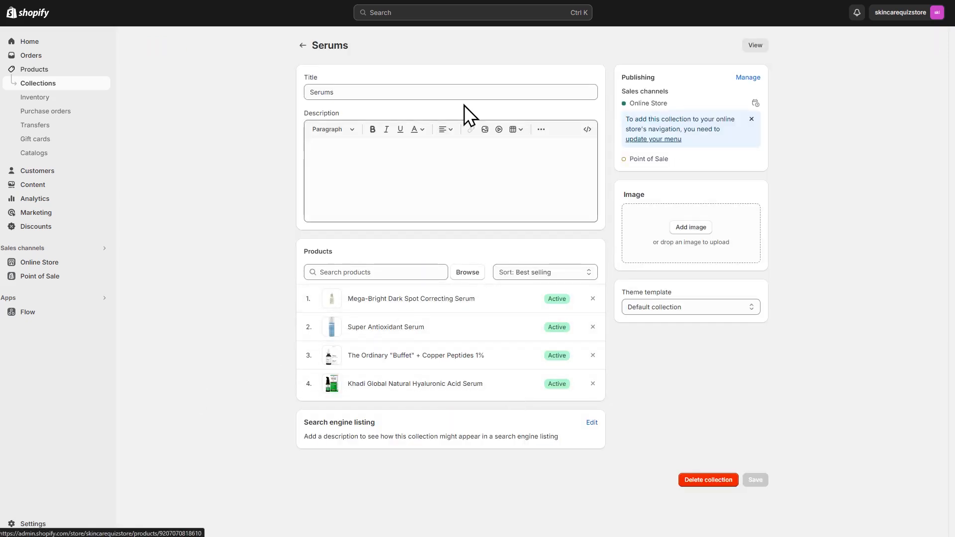
left_click(303, 46)
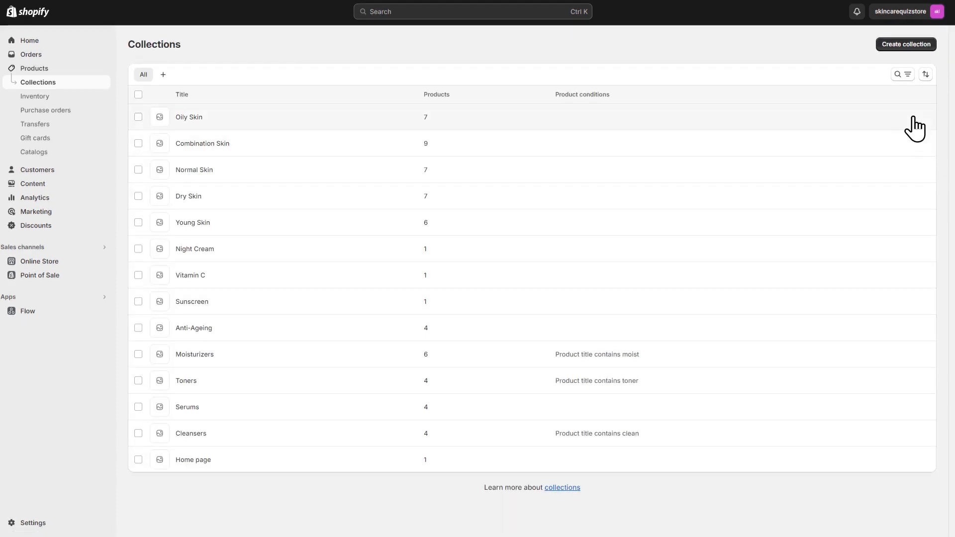
Create and save an automated collection titled "Cleansers (auto)" with the condition product tag is equal to cleanser
left_click(921, 47)
left_click(524, 90)
type("cLeansers (auto)")
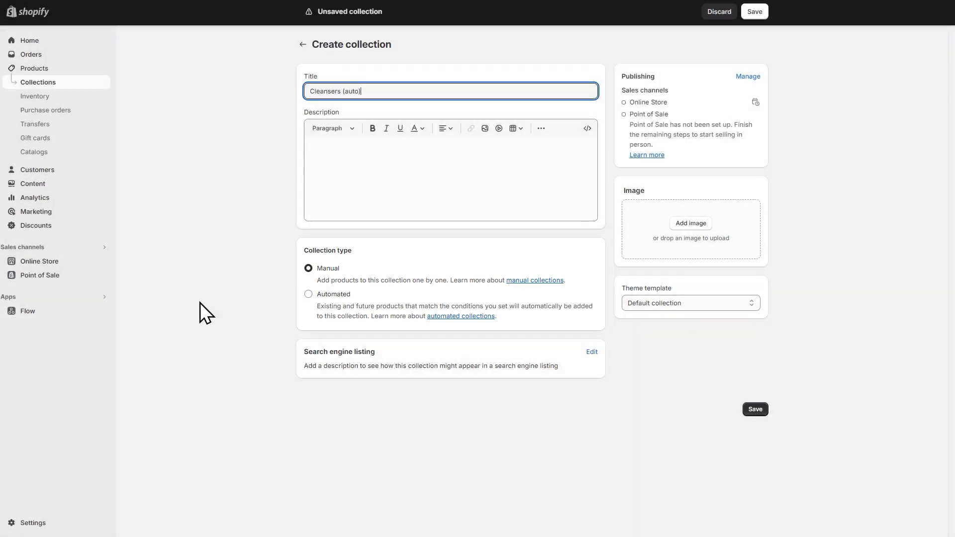
left_click(308, 294)
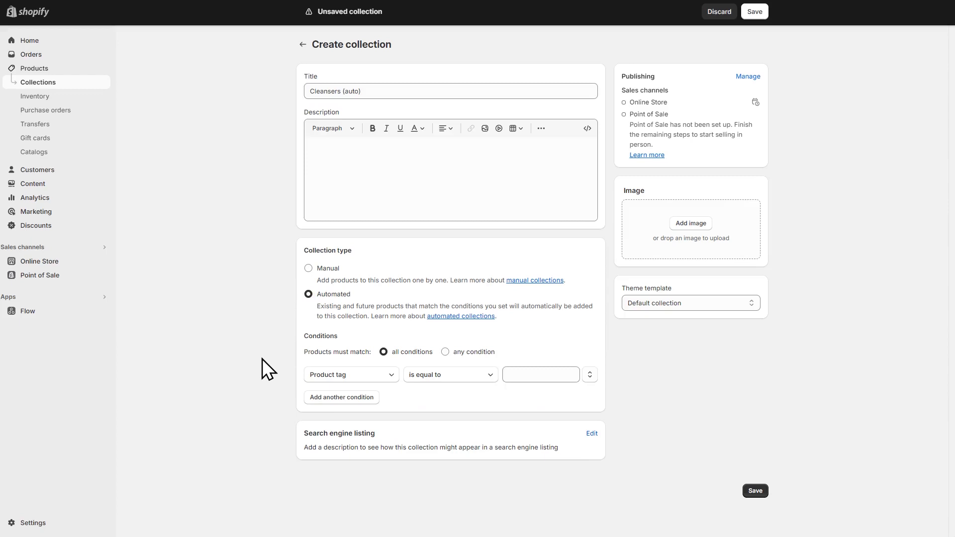
left_click(561, 376)
left_click(551, 394)
left_click(755, 491)
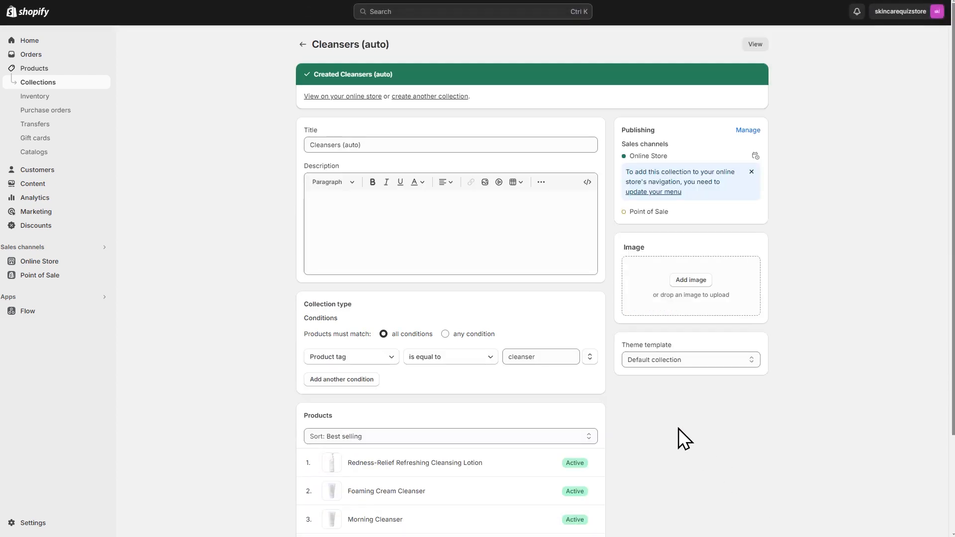
scroll(679, 428, "down", 2)
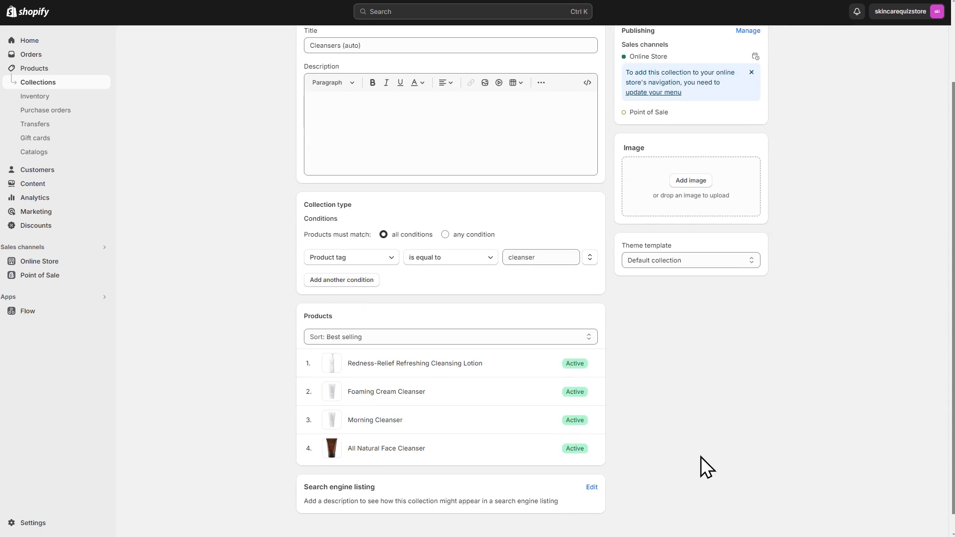
scroll(700, 457, "up", 2)
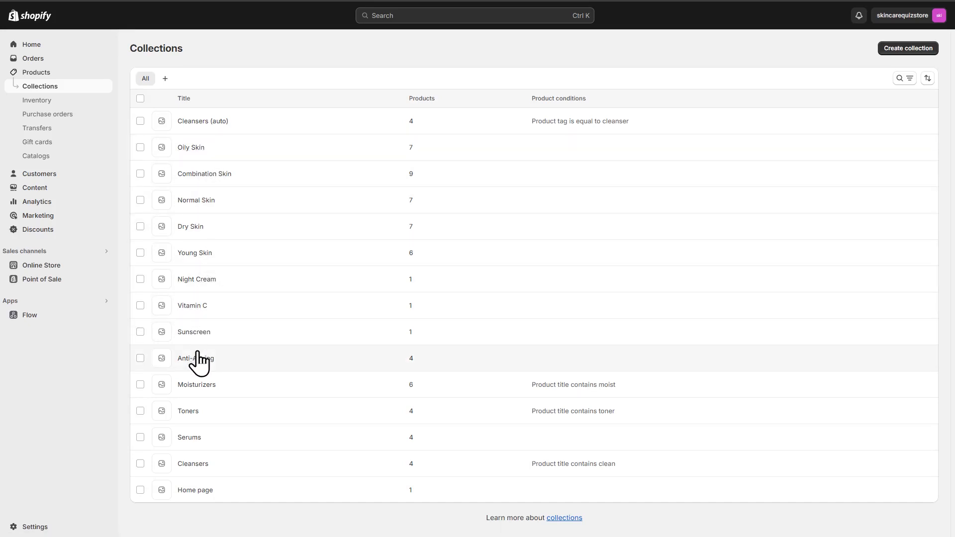
Review the products in the Anti-Ageing and Oily Skin collections
left_click(203, 369)
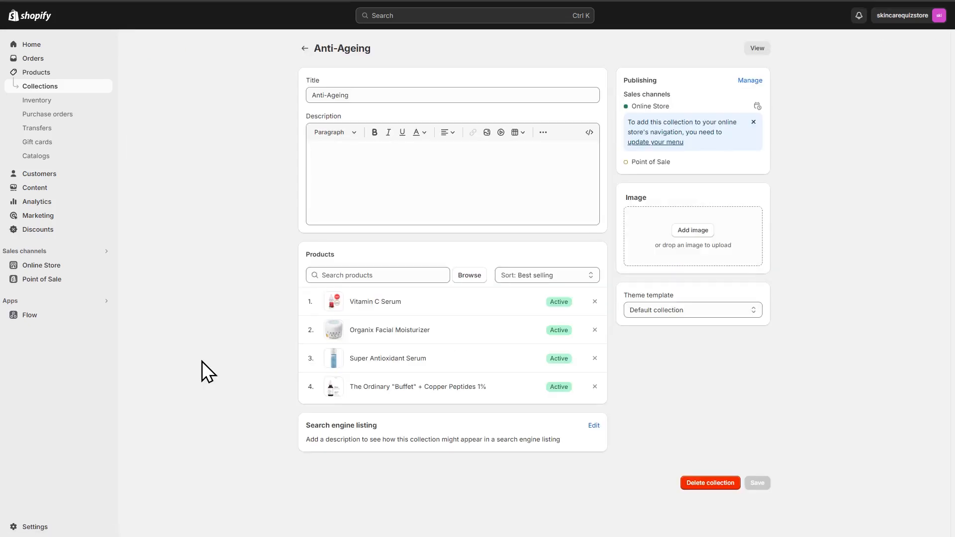
left_click(305, 49)
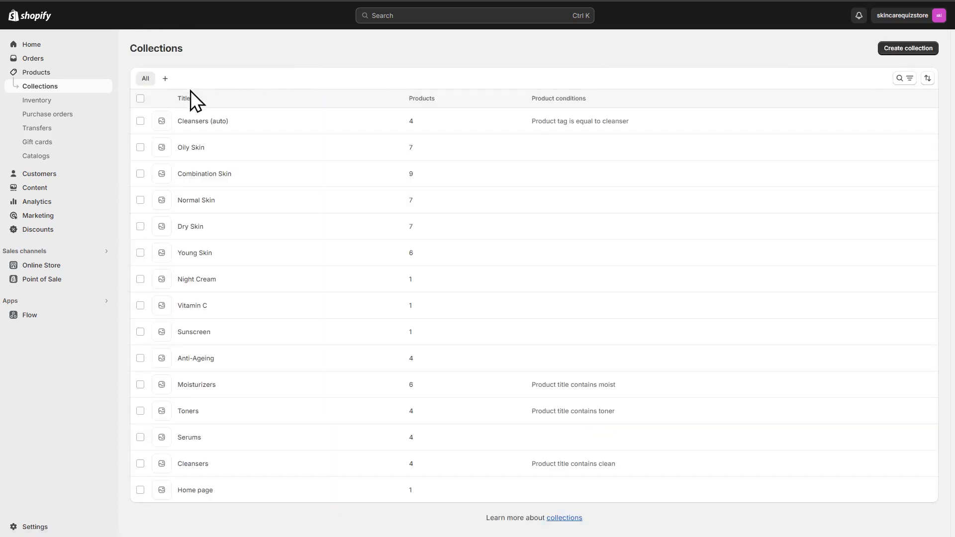
left_click(190, 148)
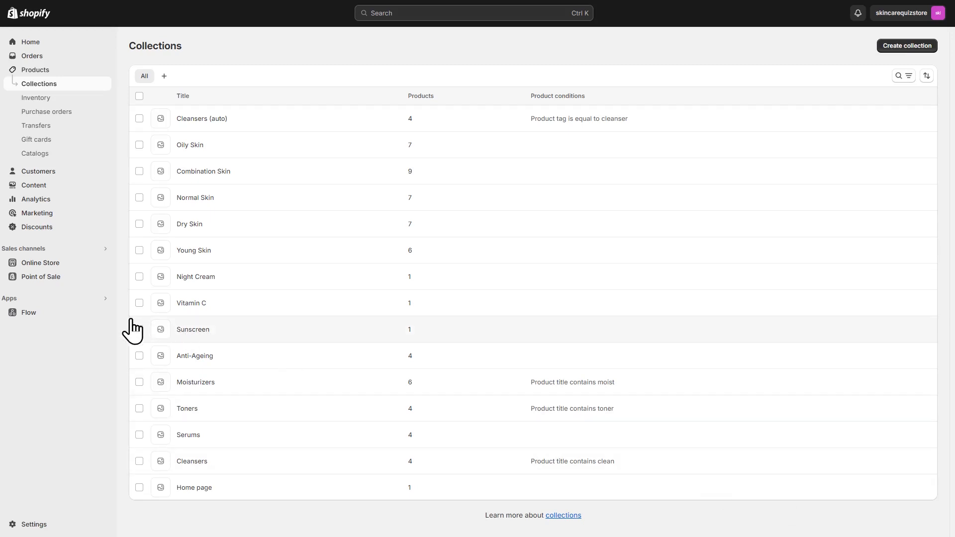
Open the Shop Quiz: Product Recommender app and run a manual sync of the store's products
left_click(85, 300)
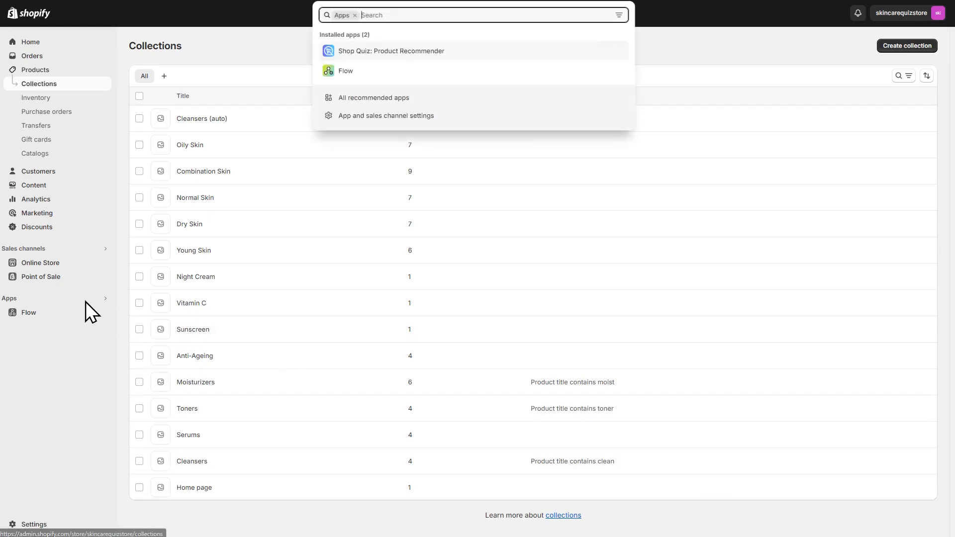
left_click(392, 51)
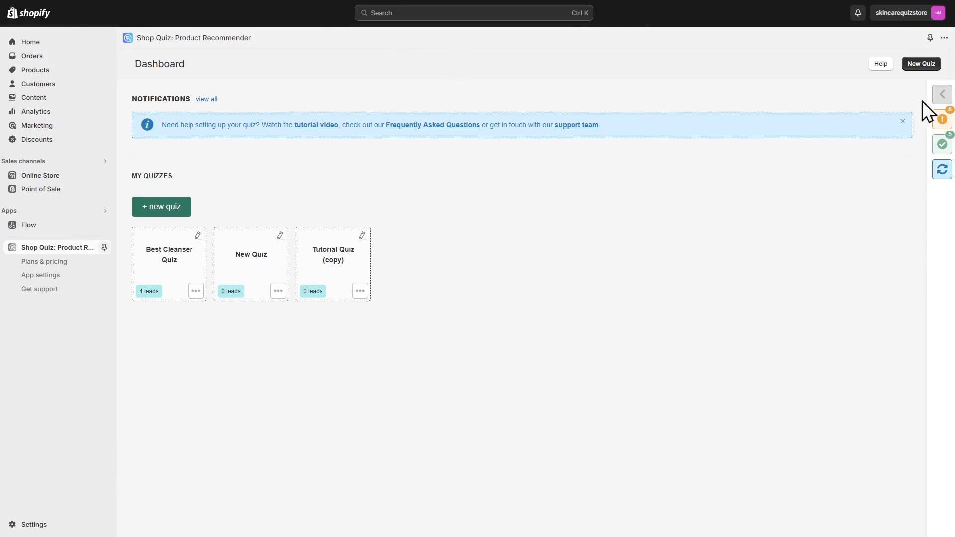
left_click(943, 99)
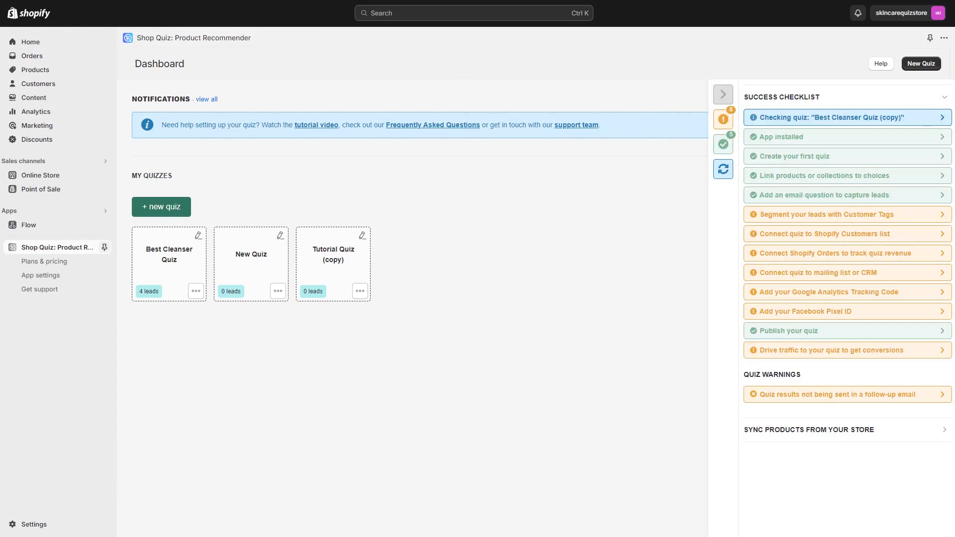
left_click(936, 432)
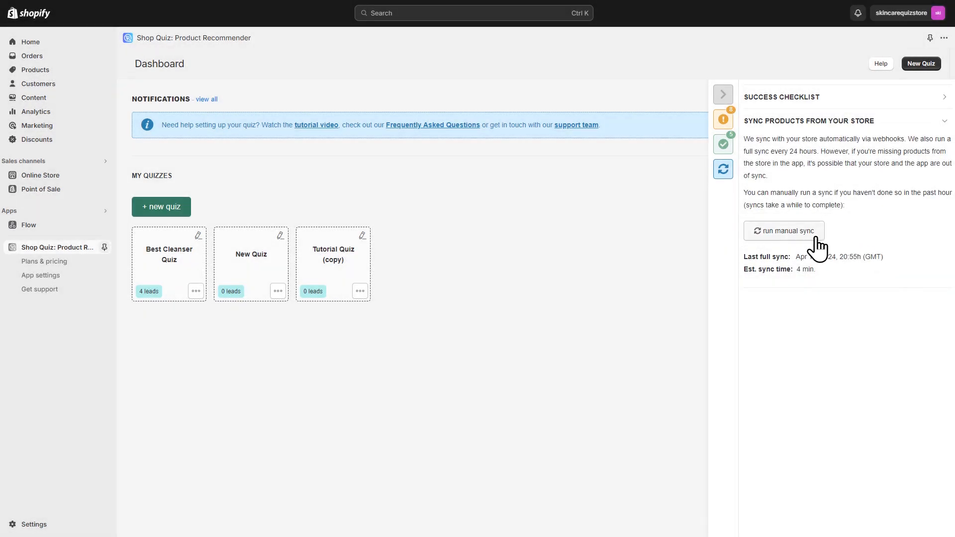
left_click(816, 233)
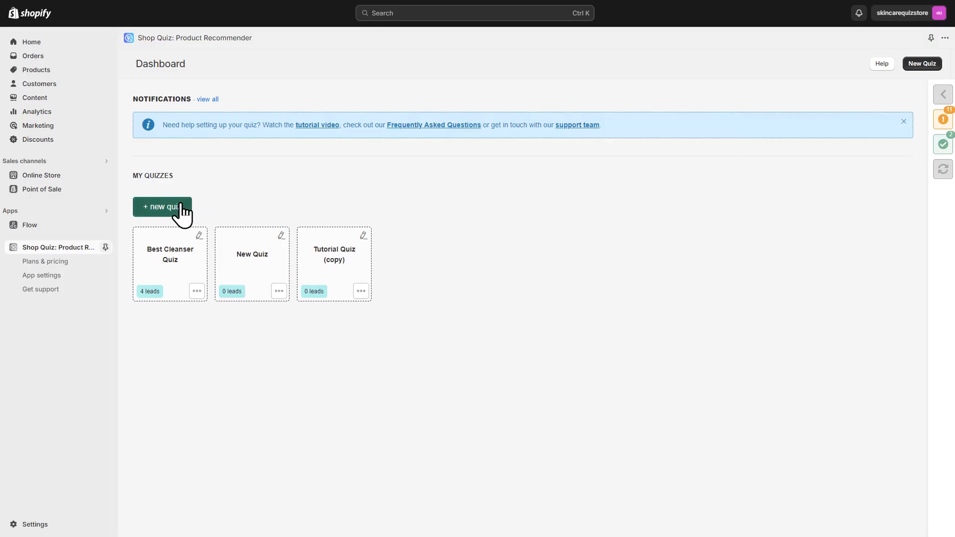
Create a new quiz named Skincare Quiz and skim the documentation tutorial on making a first Shop Quiz
left_click(180, 206)
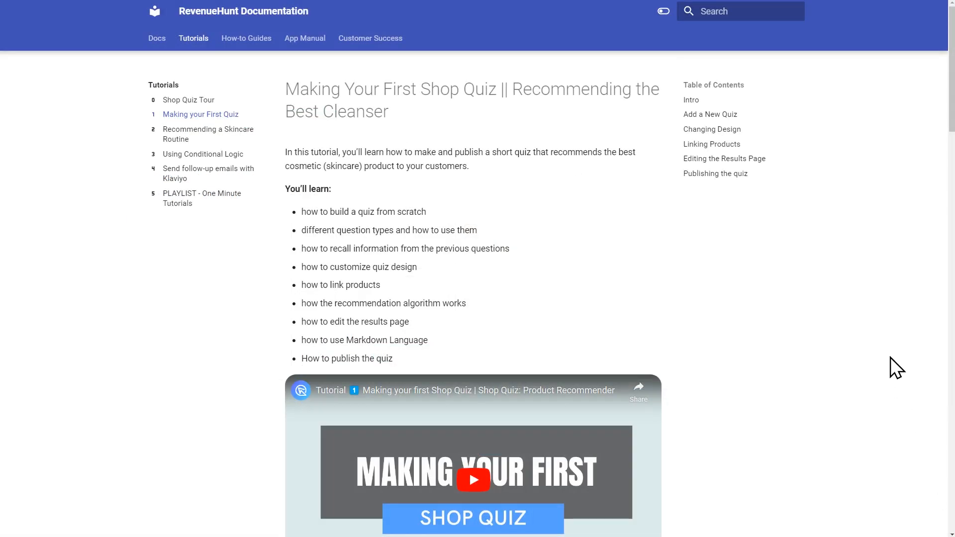
scroll(890, 357, "down", 3)
scroll(858, 340, "down", 4)
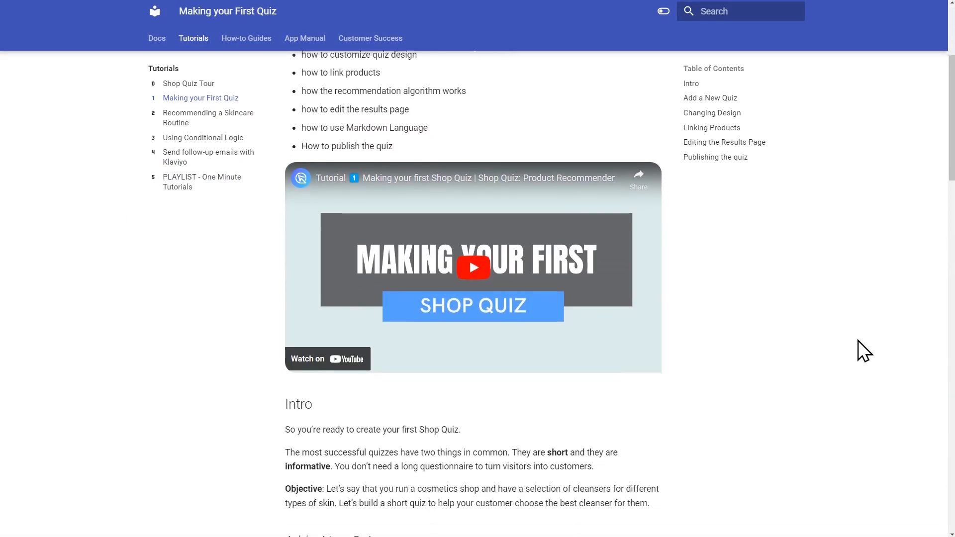
Title the first slide "FREE Skincare Consultation" and add a description inviting customers to take the short questionnaire for a personalised routine
left_click(246, 179)
type("FREE Skincare Consultation")
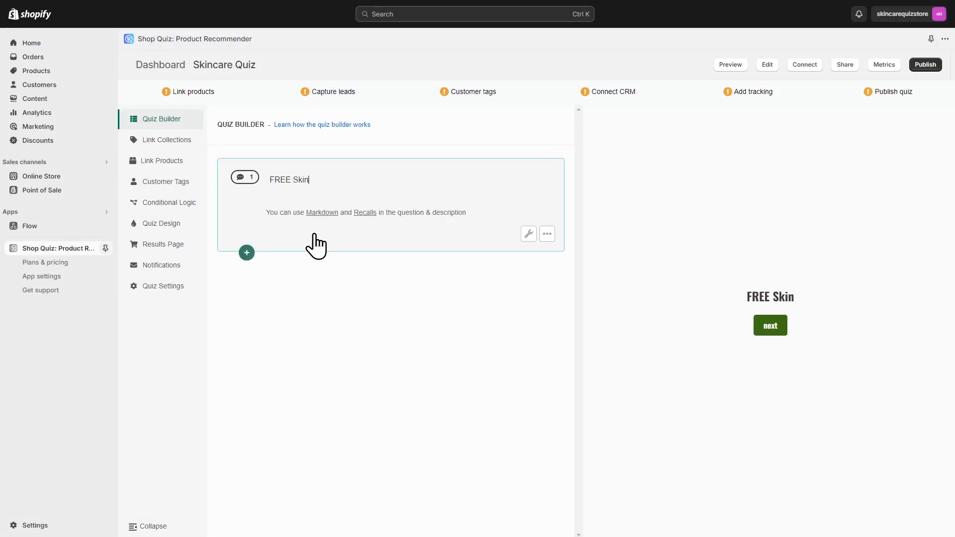
left_click(527, 234)
left_click(349, 183)
Add a name question as the second slide reading "Before we get started, what's your name?"
left_click(352, 126)
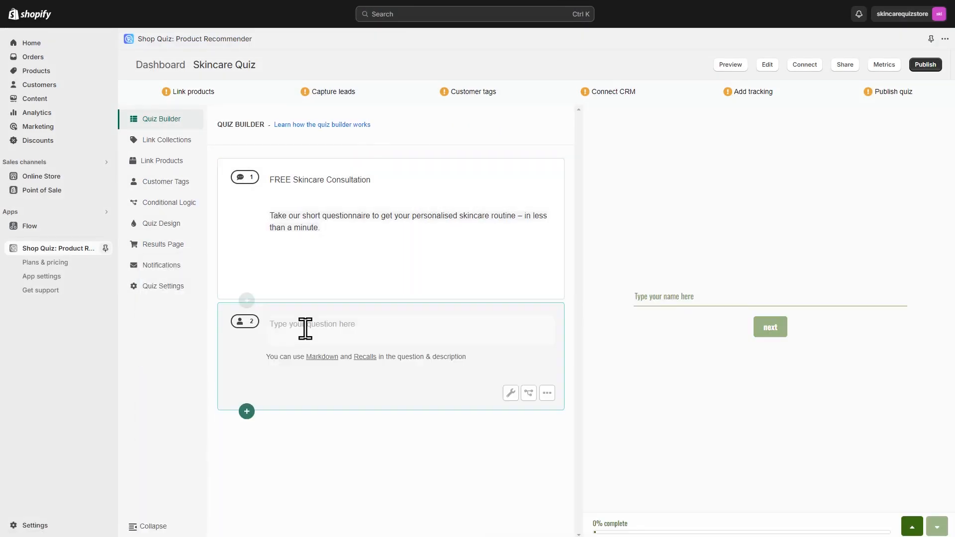
type("Before we get started, what's your name?")
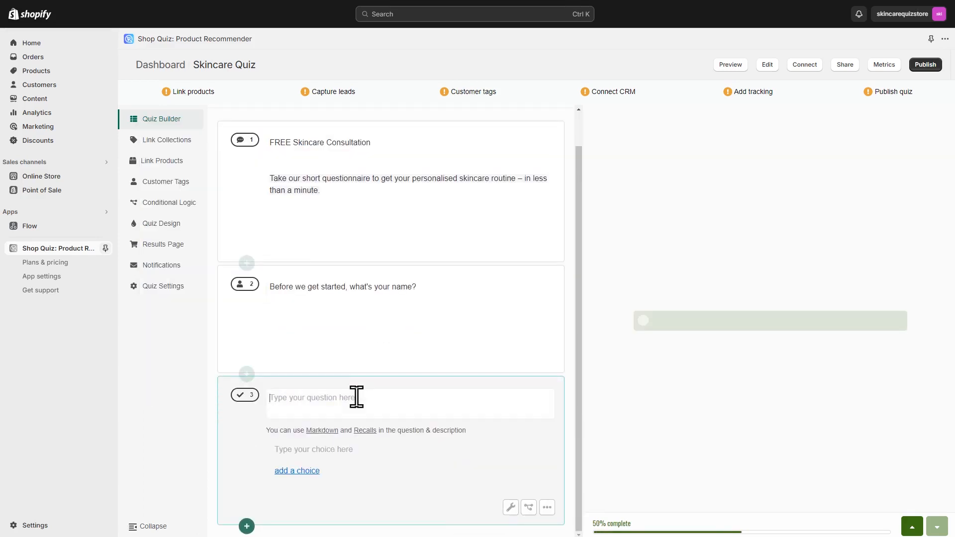
Word the third question "Lovely to meet you" followed by a recall of the name answer and ", what's your age?"
type("Lovely to meet you @")
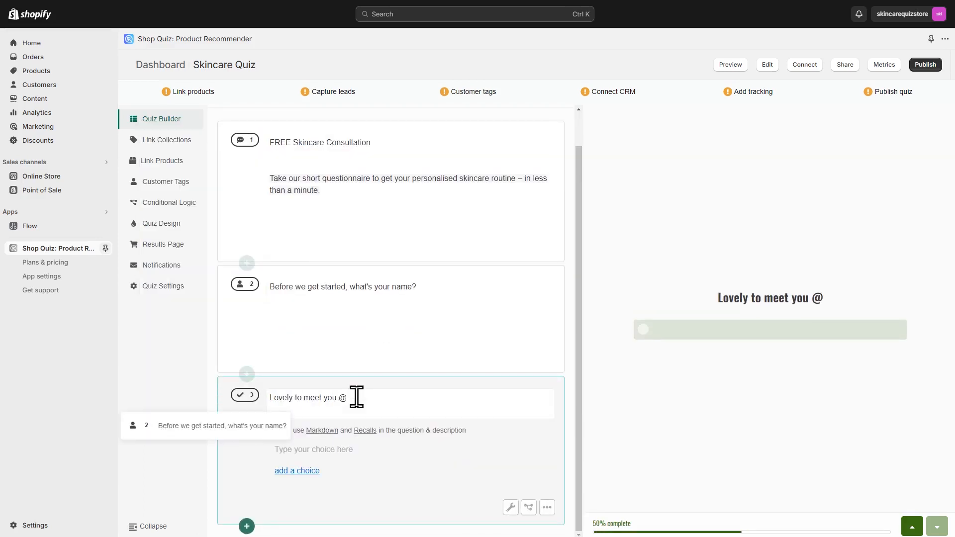
key("Return")
type(", what's your age?")
Give the age question the answer choices Teens and 20s, 30s, 40s and 50s
left_click(383, 449)
type("Teens and 20s")
left_click(296, 470)
type("30s")
key("Return")
type("40s")
key("Return")
type("50s")
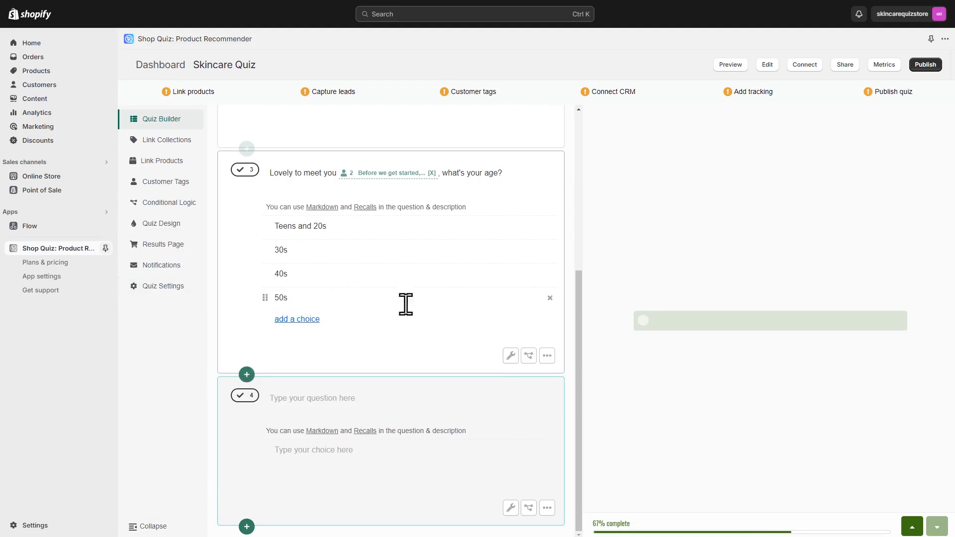
Write the picture question "How does your skin feel on an avarege day?" with four illustrated choices for dry, unchanged, mixed and shiny skin
left_click(324, 397)
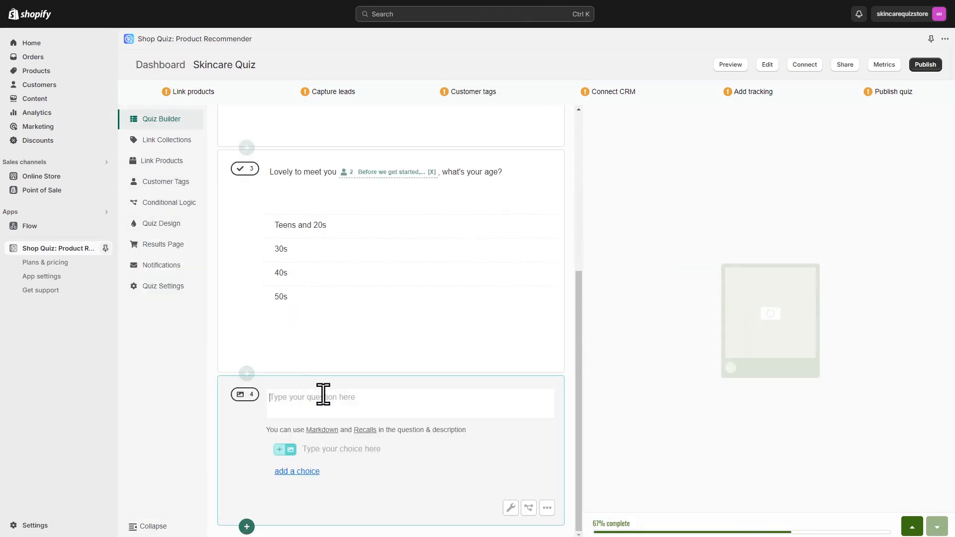
type("How does your skin feel on an avarege day?")
type("It feels dry and flakey, sometimes irritated")
key("Return")
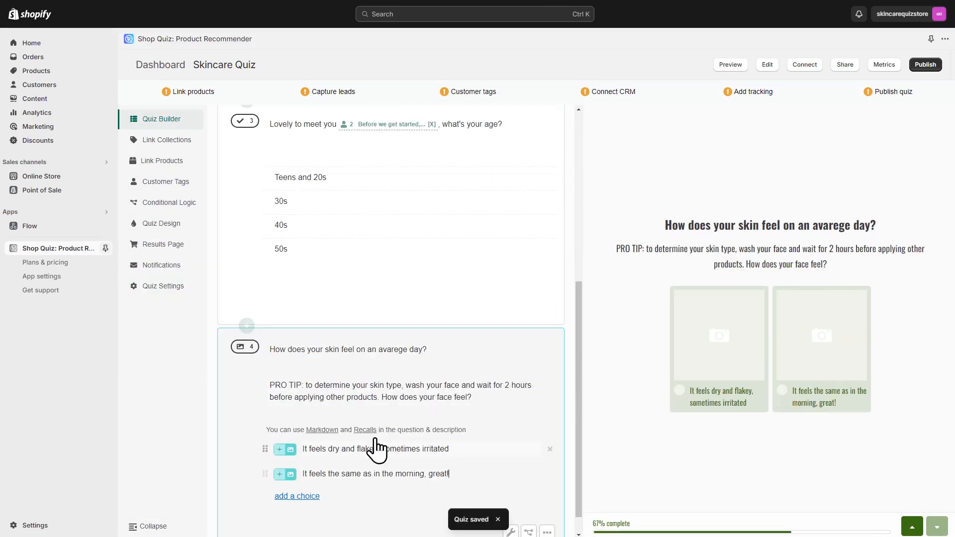
type("It feels the same as in the morning, great!")
key("Return")
type("Dry cheeks, but nose & forehead are shiny")
key("Return")
type("My skin becomes shiny throughout the day")
left_click(290, 375)
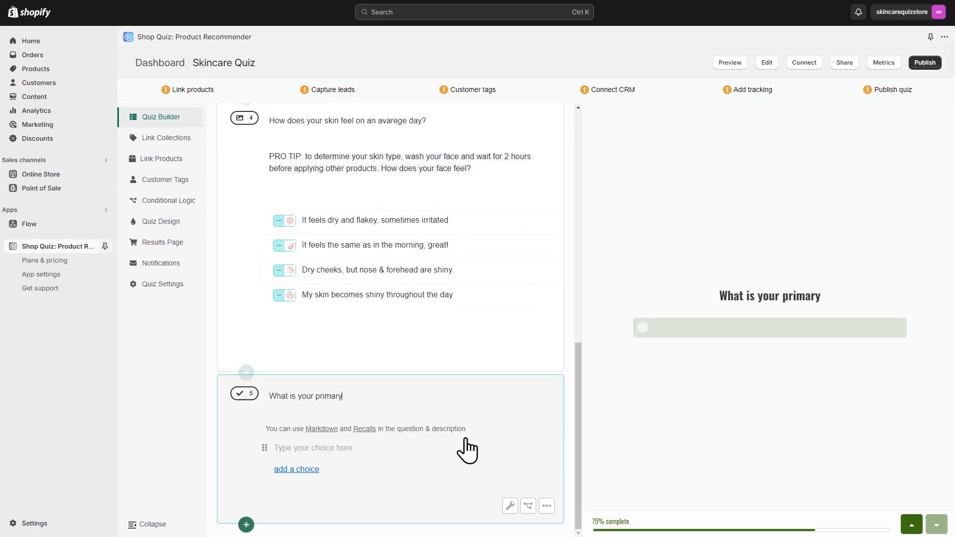
Complete "What is your primary skin goal?" with six choices: hydration, acne and breakouts, fine lines and wrinkles, hyperpigmentation and discoloration, brightness, and oiliness & shine
type("skin goal?")
left_click(465, 449)
type("Increase skin hydration")
key("Return")
type("Treat acne and breakouts")
key("Return")
type("Reduce fine lines and wrinkles")
key("Return")
type("Treat hyperpigmentation and discoloration")
key("Return")
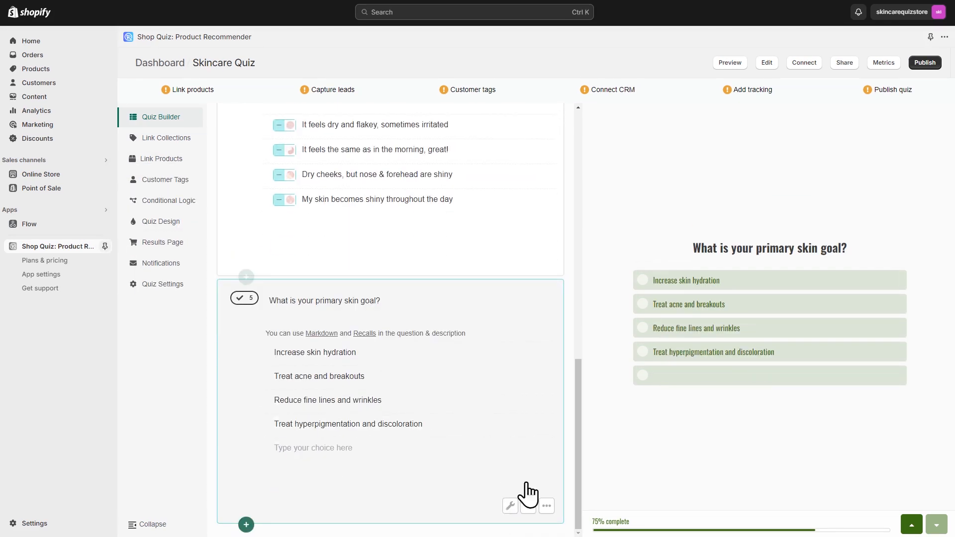
type("Increase skin brightness")
key("Return")
type("Control oiliness & shine")
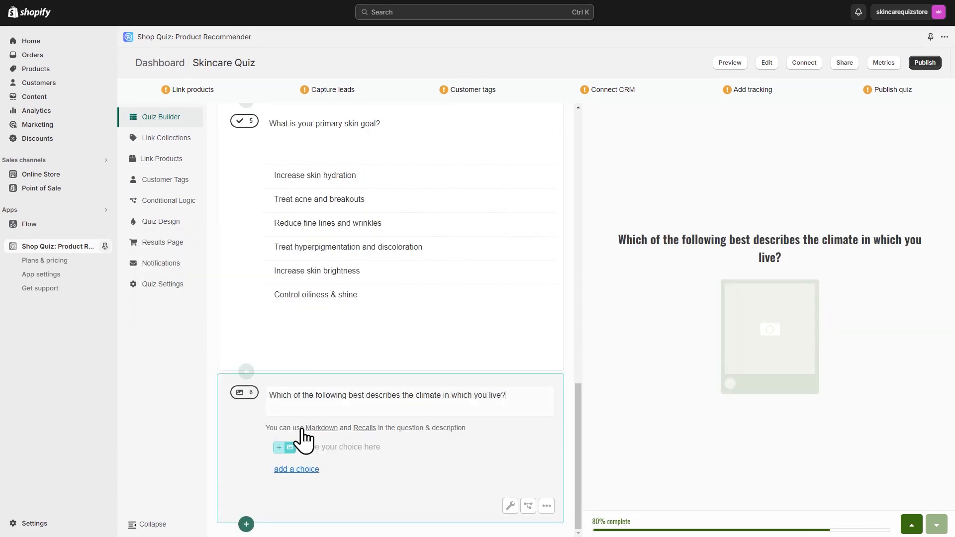
Fill the climate question with the picture choices Large City, Desert/Dry Climate, Humid or Moist, and Traveller
key("Return")
type("Desert/Dry Climate")
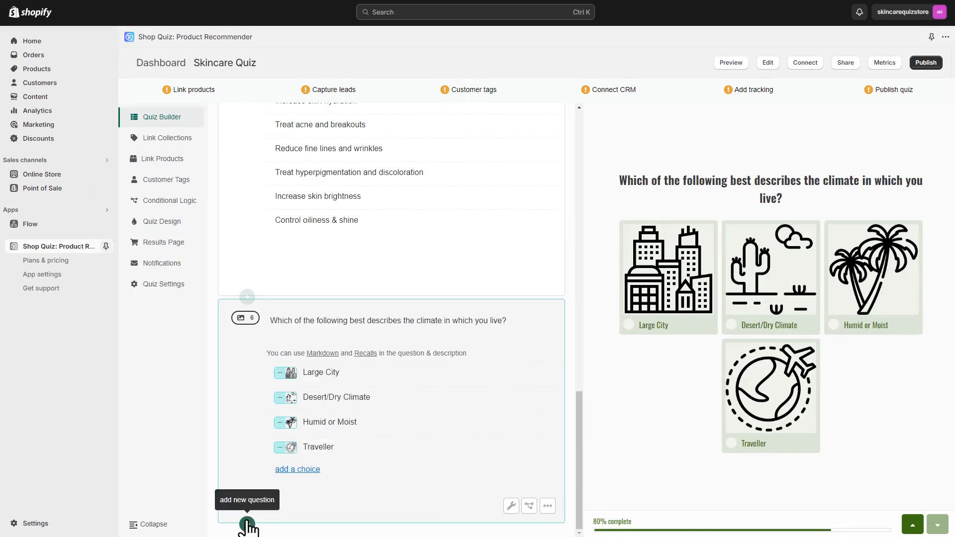
Add the question "Is your skin sensitive to any of the following ingredients?" with a description saying products containing those ingredients will be removed from the routine
left_click(245, 524)
left_click(313, 394)
type("Is your skin sensitive to any of the following ingredients?")
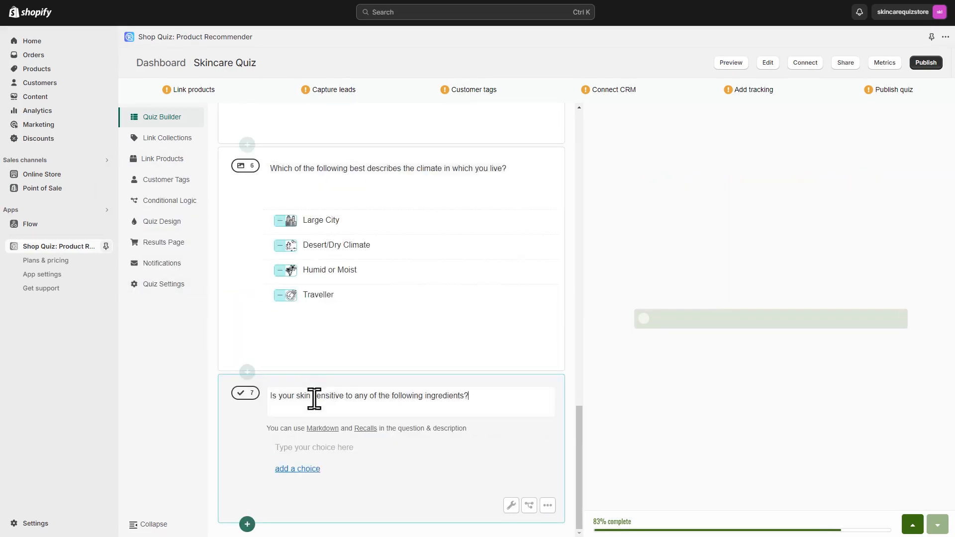
left_click(510, 506)
left_click(344, 235)
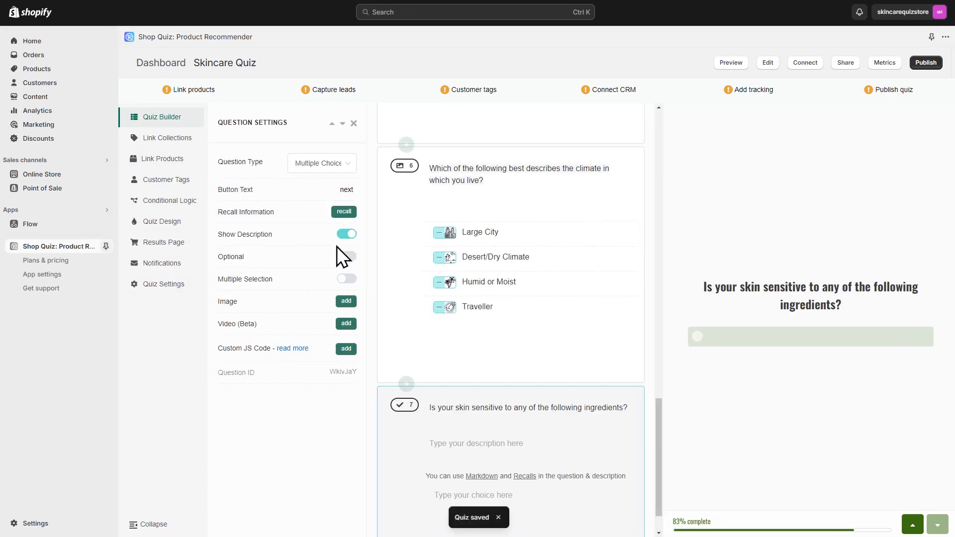
left_click(717, 221)
left_click(352, 432)
type("We will remove any products which contain those ingredients from your personalized routine")
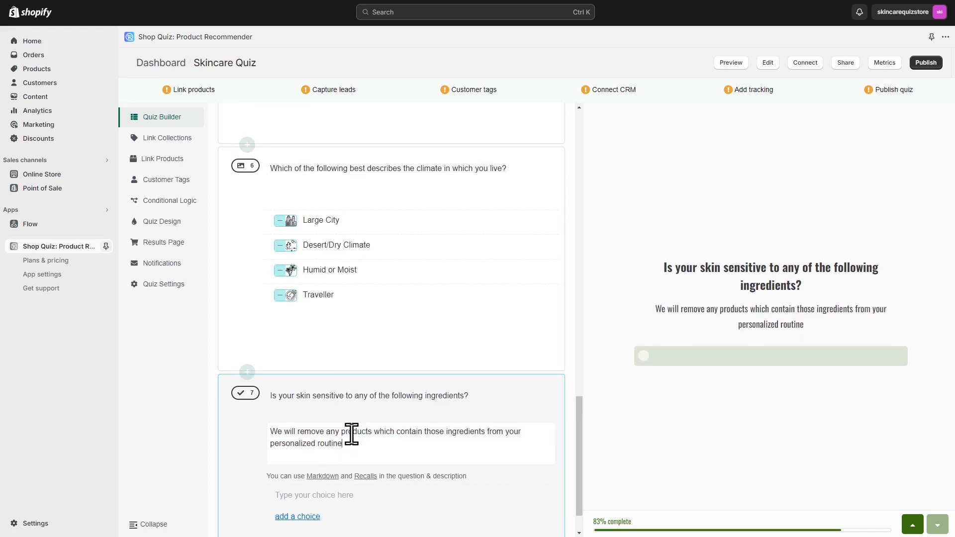
Give the ingredient sensitivity question the choices Lavender, Tea Tree, Aloe Vera, Citrus Oils and None of the above
scroll(352, 432, "down", 1)
left_click(354, 447)
type("Lavender")
key("Return")
type("Tea Tree")
key("Return")
left_click(335, 446)
type("Aloe Vera")
key("Return")
left_click(314, 474)
type("Citrus Oils")
key("Return")
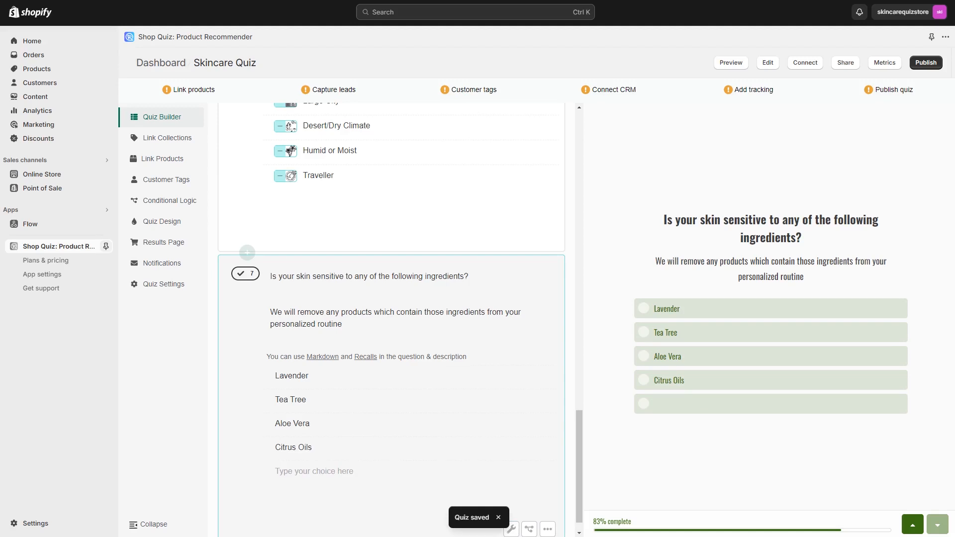
type("None of the above")
left_click(157, 459)
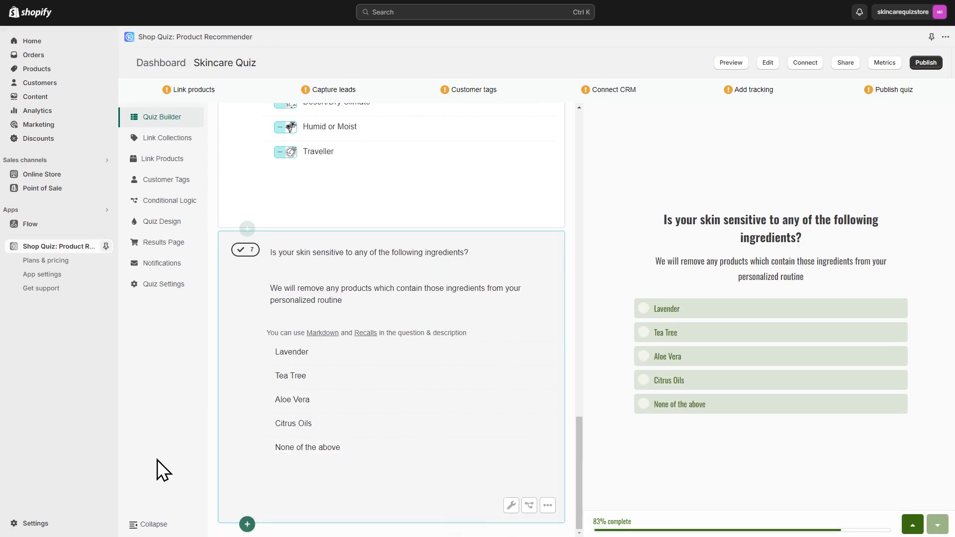
Add an optional email question offering inbox results and 10% off the first order, with a description about occasional skincare emails and skipping
left_click(247, 524)
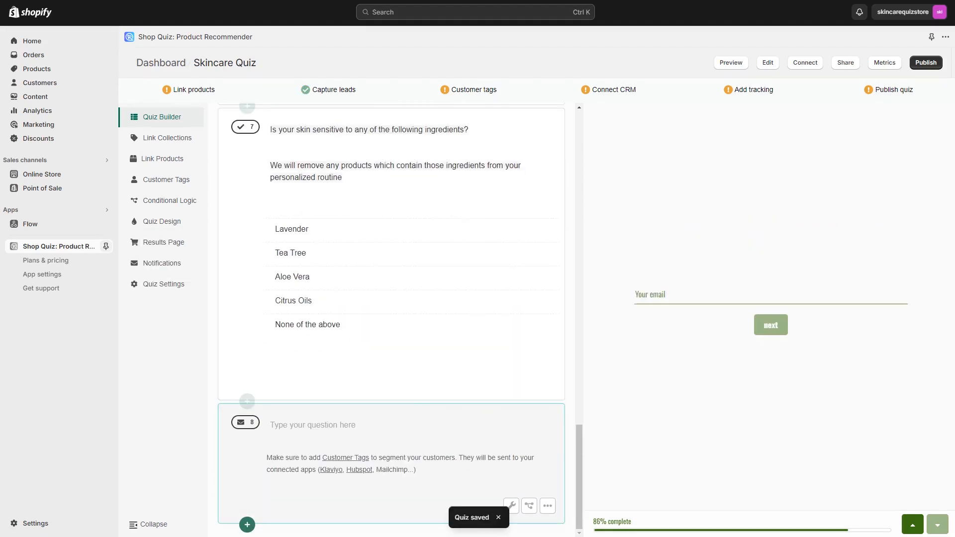
type("OPTIONAL - Get your results directly in your inbox and receive 10% off your first order!")
scroll(385, 229, "down", 2)
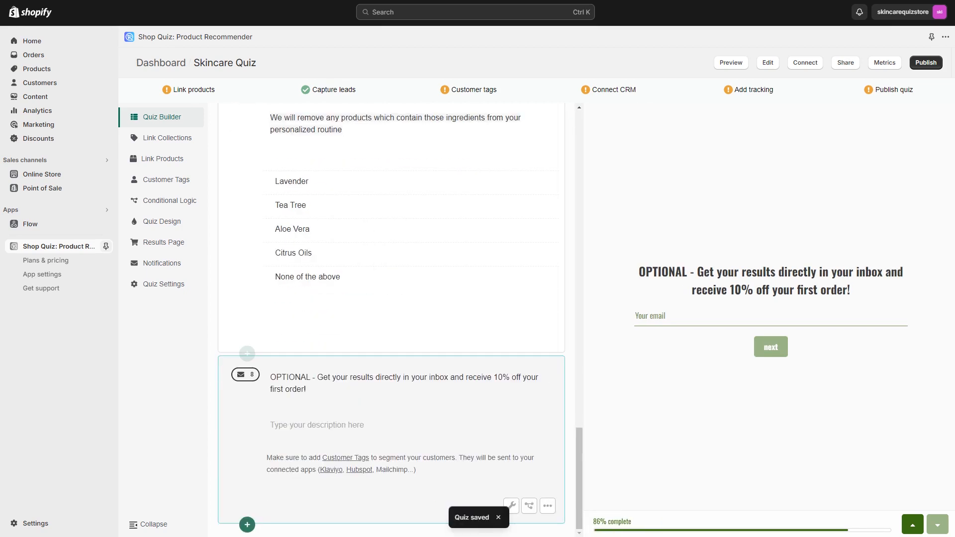
left_click(319, 426)
type("We'll send you occasional emails with skincare tips & promos, you can always unsubscribe later. *(it's optional, click on \"continue\" to skip)*")
left_click(512, 506)
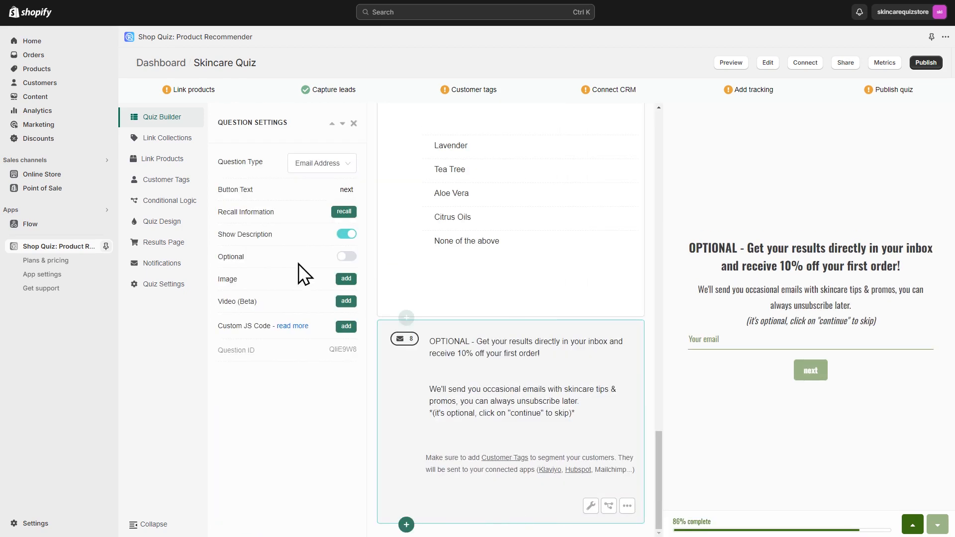
left_click(342, 253)
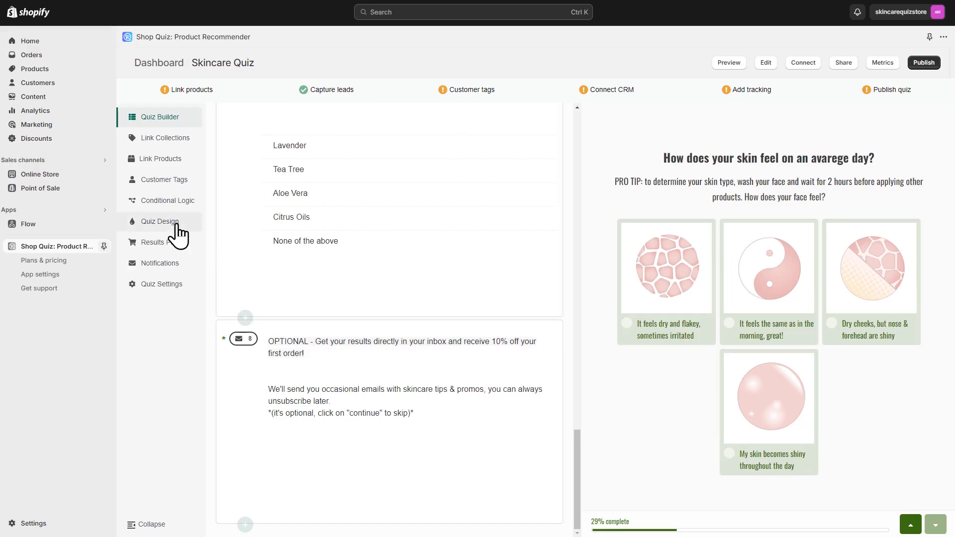
Replace the sample custom CSS in the quiz design with the prepared stylesheet
left_click(176, 225)
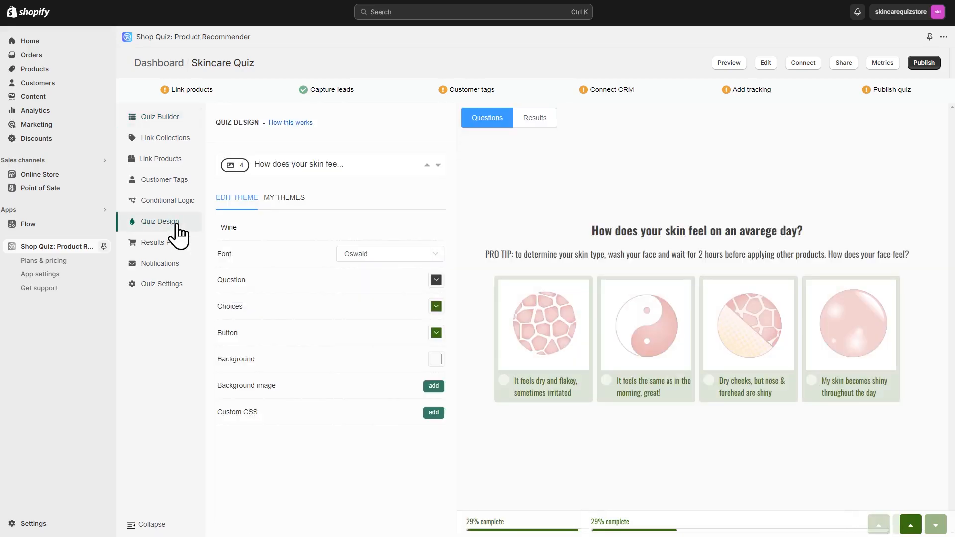
left_click(434, 412)
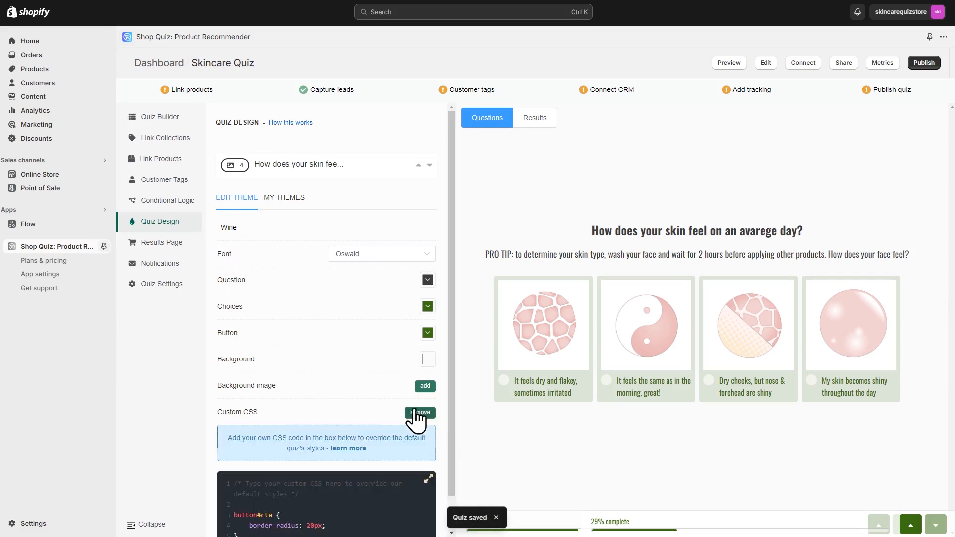
scroll(356, 454, "down", 1)
left_click(359, 462)
key("ctrl+a")
key("BackSpace")
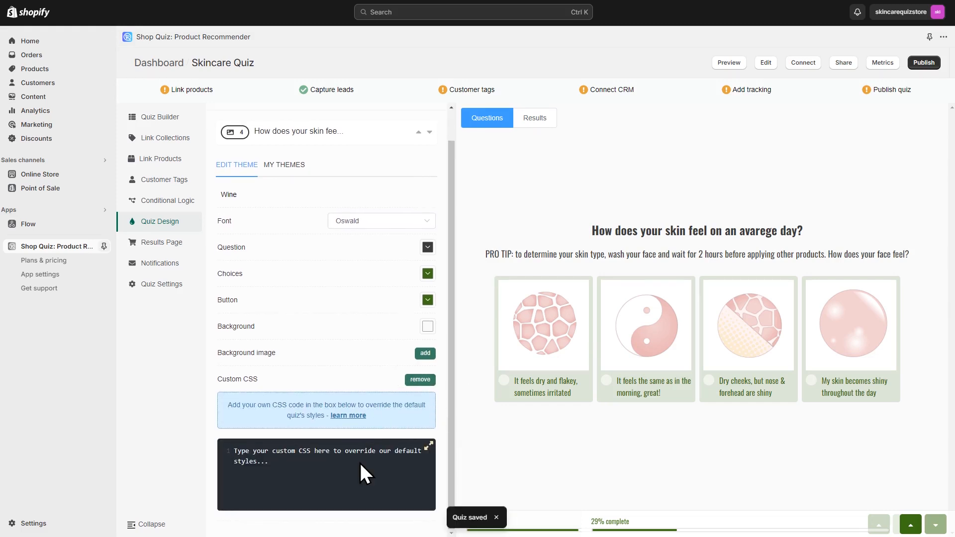
key("ctrl+v")
scroll(359, 462, "up", 20)
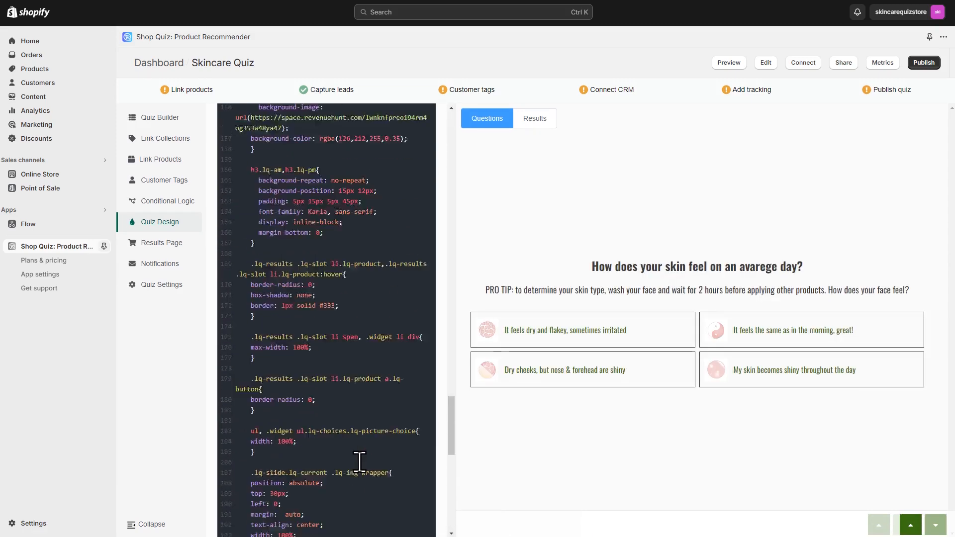
Try out answers in the restyled quiz preview up to the ingredient sensitivity question
left_click(785, 345)
left_click(693, 324)
left_click(625, 379)
left_click(594, 324)
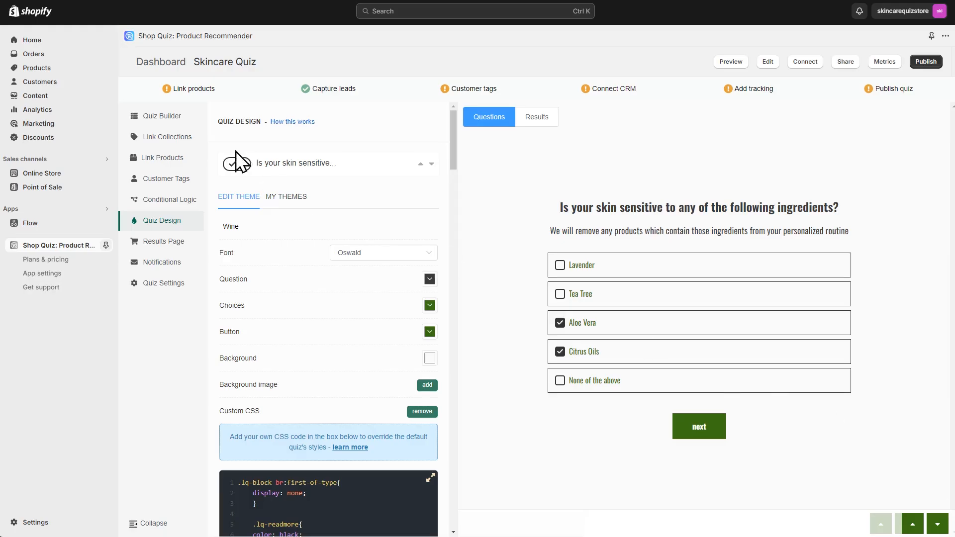
Link the Young Skin collection to the Teens and 20s and the 30s choices of the age question
left_click(187, 142)
scroll(436, 362, "up", 15)
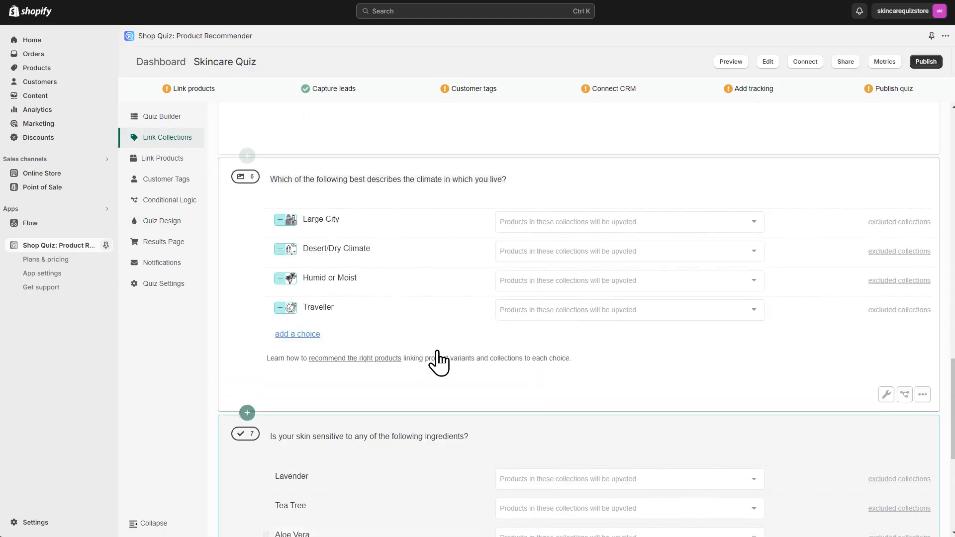
scroll(549, 281, "down", 3)
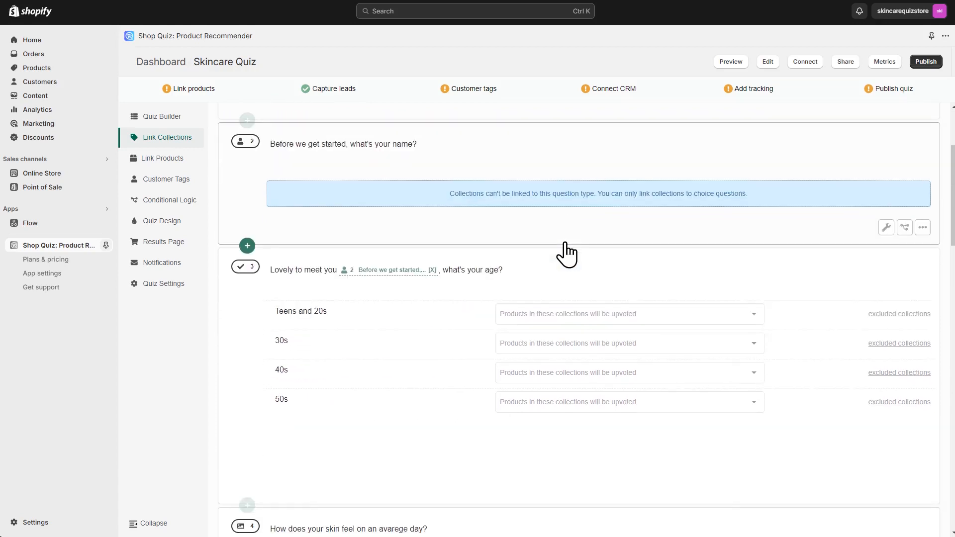
left_click(571, 314)
type("yo")
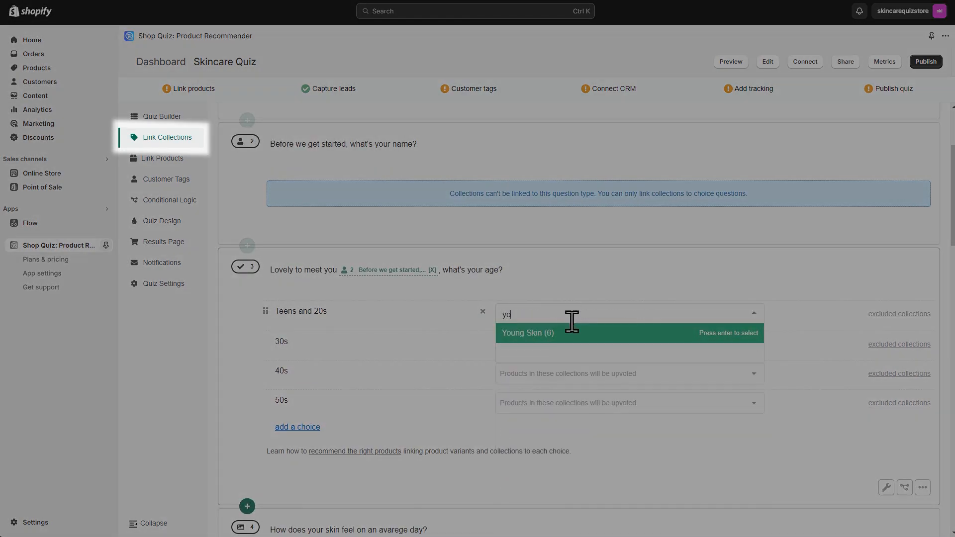
left_click(570, 333)
left_click(566, 343)
type("you")
left_click(566, 363)
Link the Anti-Ageing collection to the 40s and 50s choices of the age question
left_click(559, 367)
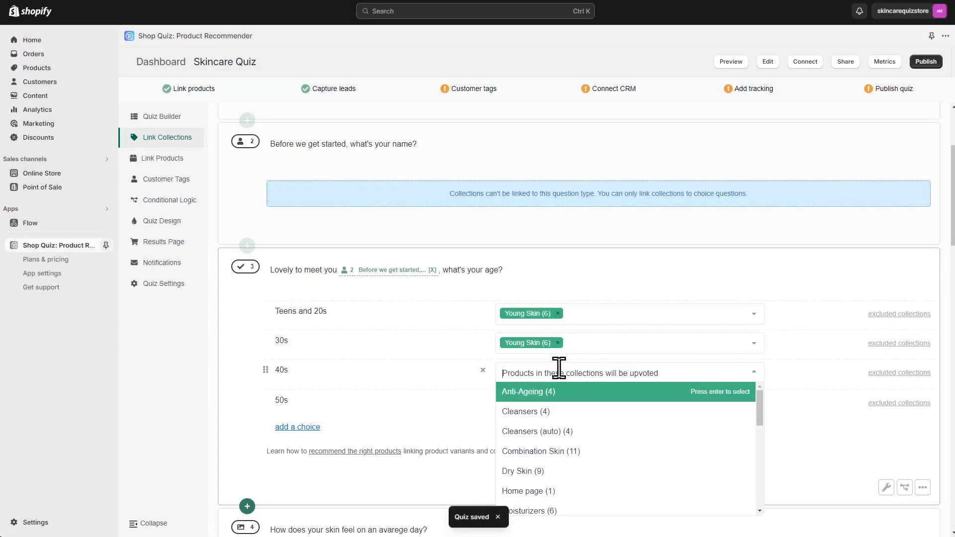
left_click(562, 391)
left_click(567, 404)
left_click(566, 422)
Link Dry Skin to the dry and flakey choice and Normal Skin to the same-as-in-the-morning choice of the skin feel question
scroll(571, 383, "down", 1)
scroll(571, 383, "down", 4)
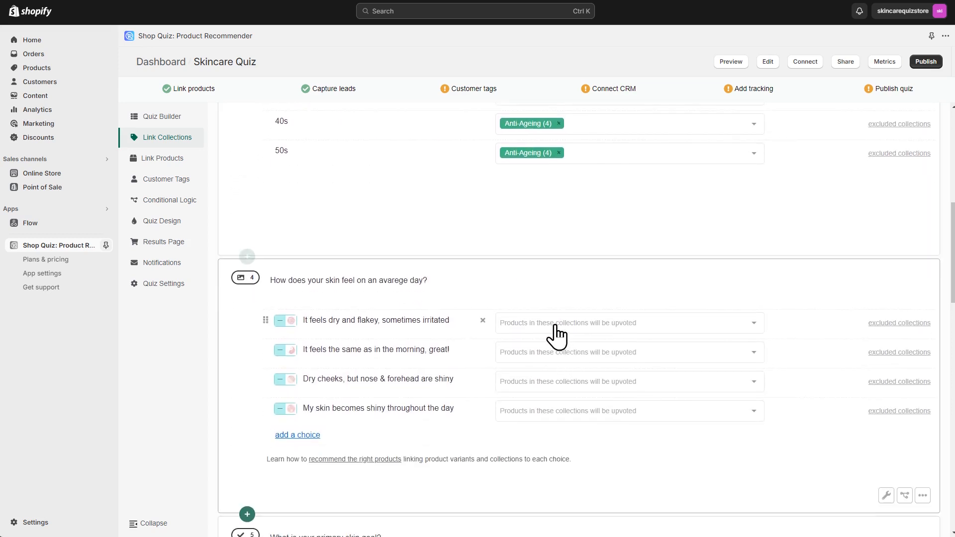
left_click(557, 334)
type("dry")
key("Return")
left_click(554, 351)
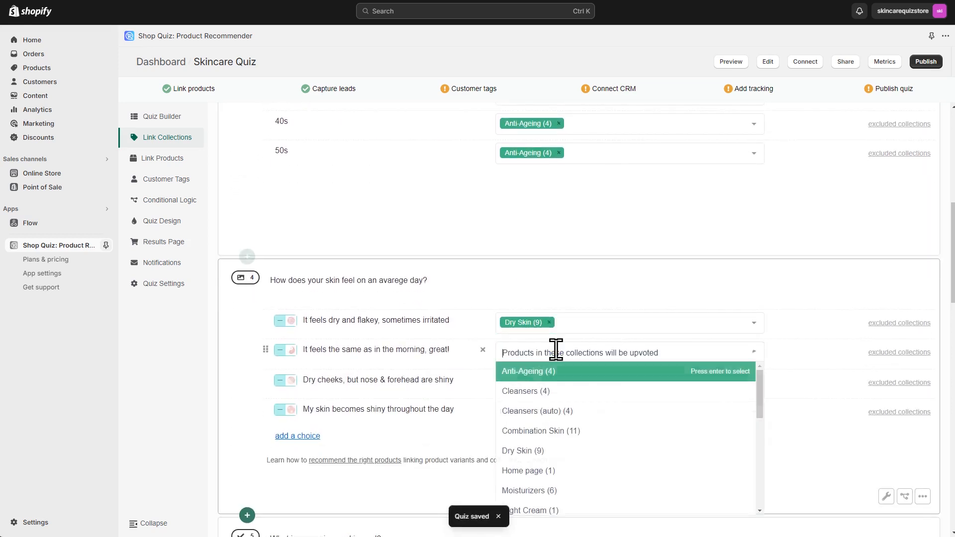
type("no")
key("Return")
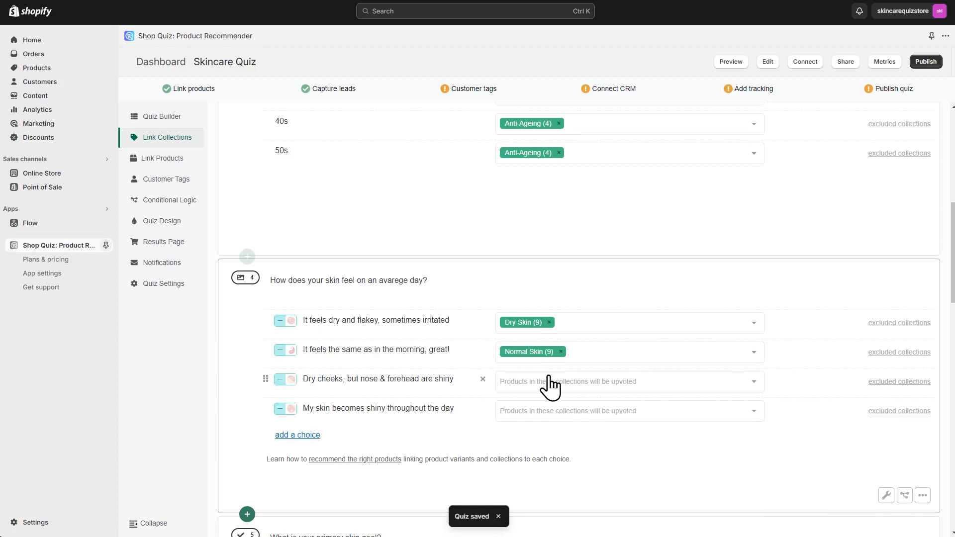
Link Combination Skin to the dry cheeks choice and Oily Skin to the shiny-throughout-the-day choice
left_click(548, 381)
type("co")
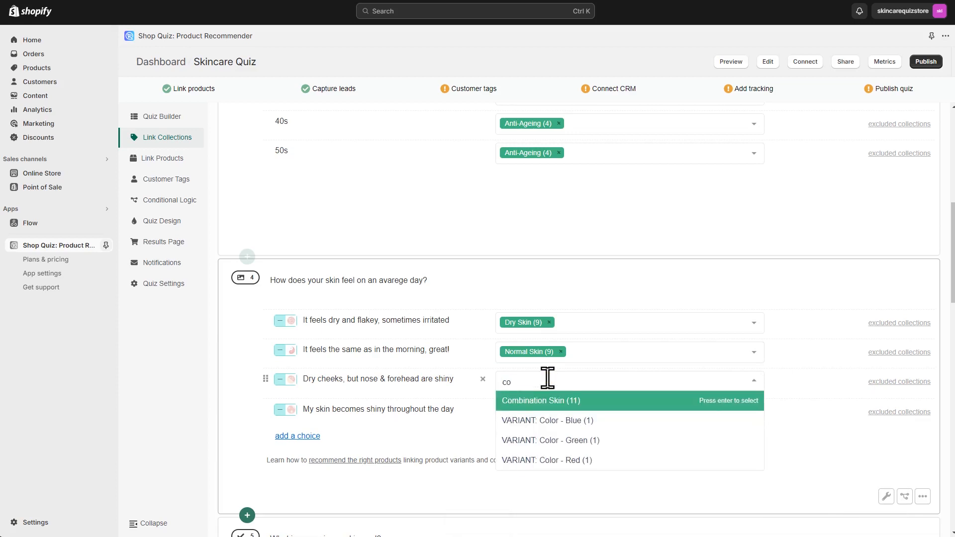
key("Return")
left_click(558, 411)
type("oil")
key("Return")
Link the six skin goal choices, in order, to Moisturizers, Cleansers, Serums, Anti-Ageing, Serums and Cleansers
scroll(552, 316, "down", 1)
scroll(550, 318, "down", 5)
left_click(550, 357)
left_click(548, 389)
left_click(545, 420)
left_click(545, 450)
type("se")
left_click(587, 508)
left_click(588, 480)
left_click(588, 498)
Add the Sunscreen collection to the hydration, fine lines, hyperpigmentation and brightness choices of the skin goal question
left_click(617, 336)
type("c")
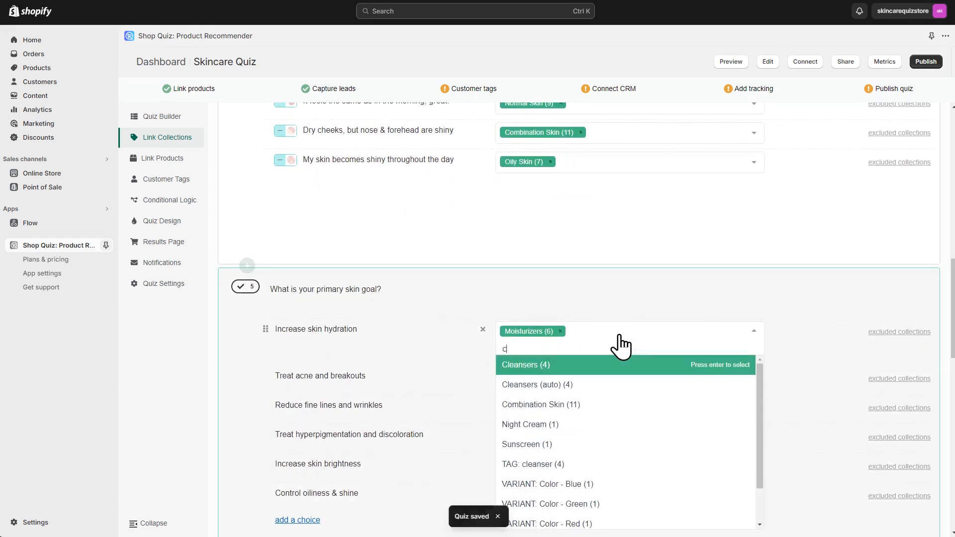
left_click(617, 444)
left_click(612, 389)
type("sun")
key("Return")
left_click(614, 419)
type("sun")
key("Return")
left_click(615, 448)
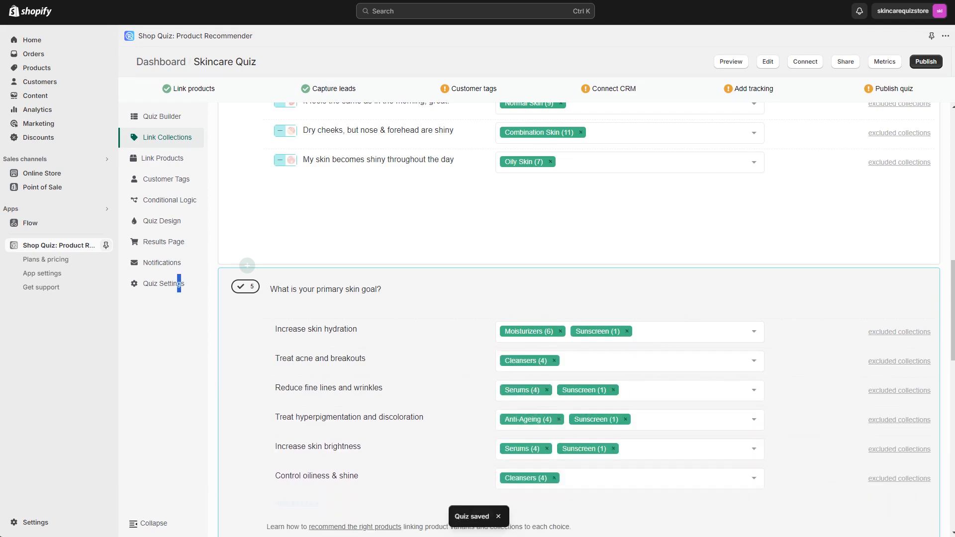
Add the Vitamin C collection to the acne and breakouts and the oiliness & shine choices
left_click(615, 477)
left_click(614, 362)
type("vit")
key("Return")
Link product collections to the answer choices of the climate question
scroll(328, 348, "down", 6)
left_click(560, 349)
left_click(560, 390)
left_click(564, 379)
left_click(578, 467)
left_click(571, 408)
scroll(571, 458, "down", 2)
left_click(572, 464)
left_click(579, 437)
left_click(580, 483)
left_click(597, 437)
left_click(571, 519)
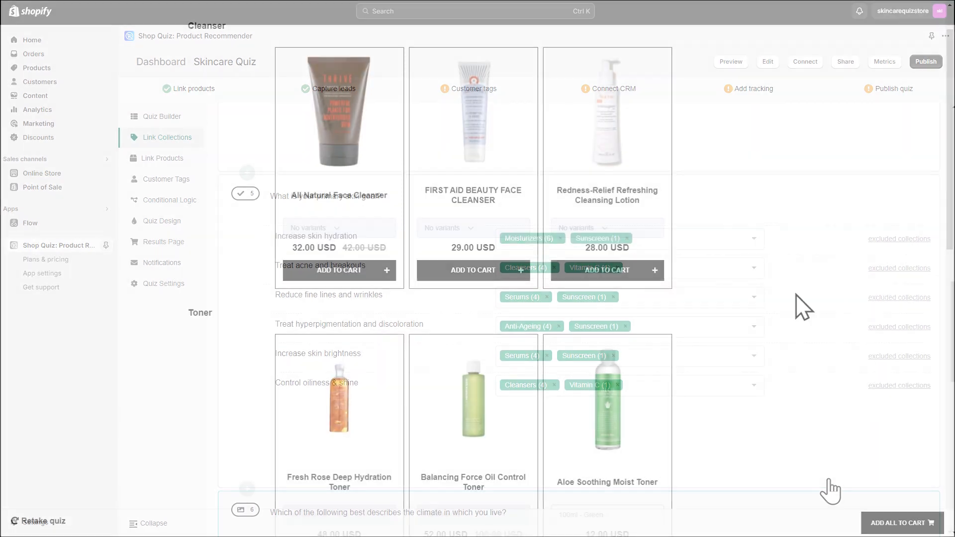
Look through the recommended cleansers, toners and serums on the quiz results page
scroll(802, 306, "down", 6)
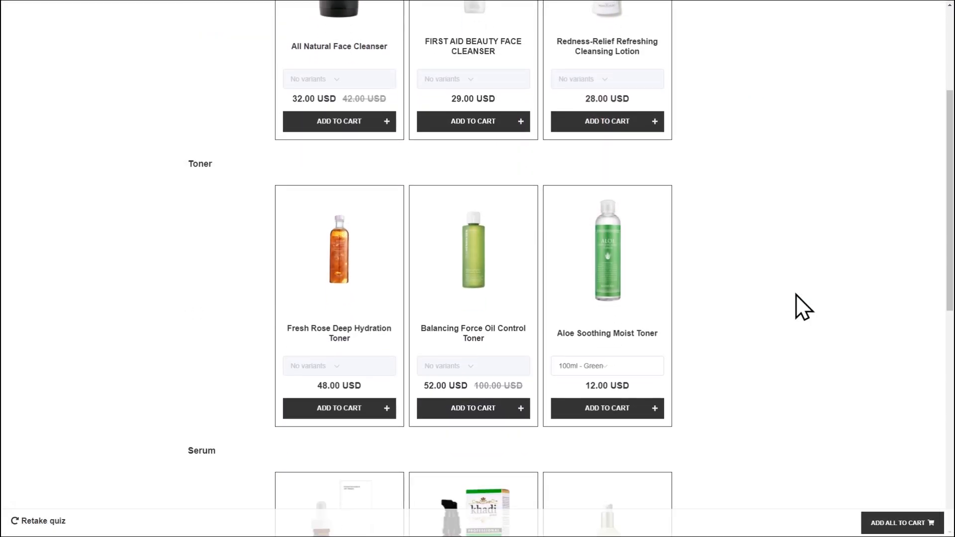
scroll(801, 306, "down", 4)
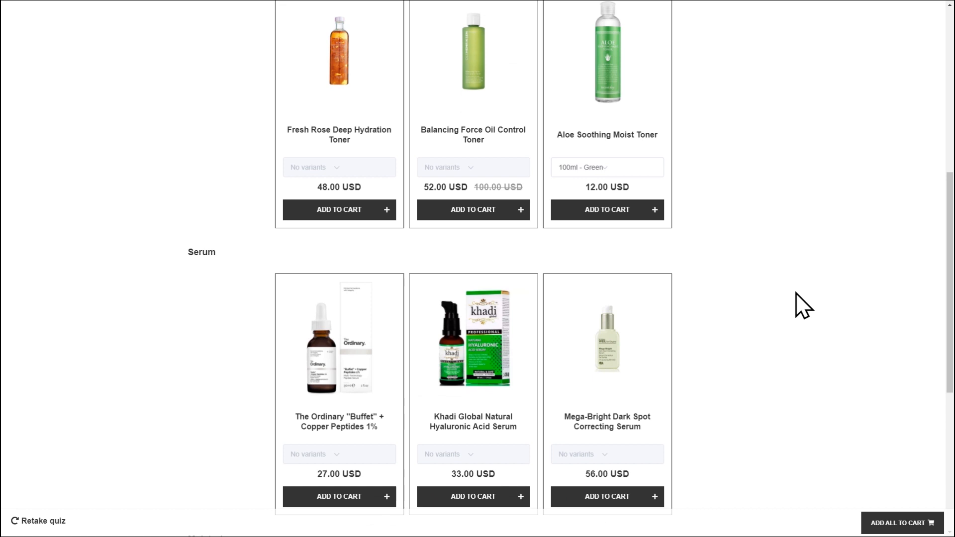
Look through the recommended serums and moisturizers on the quiz results page
scroll(803, 305, "down", 2)
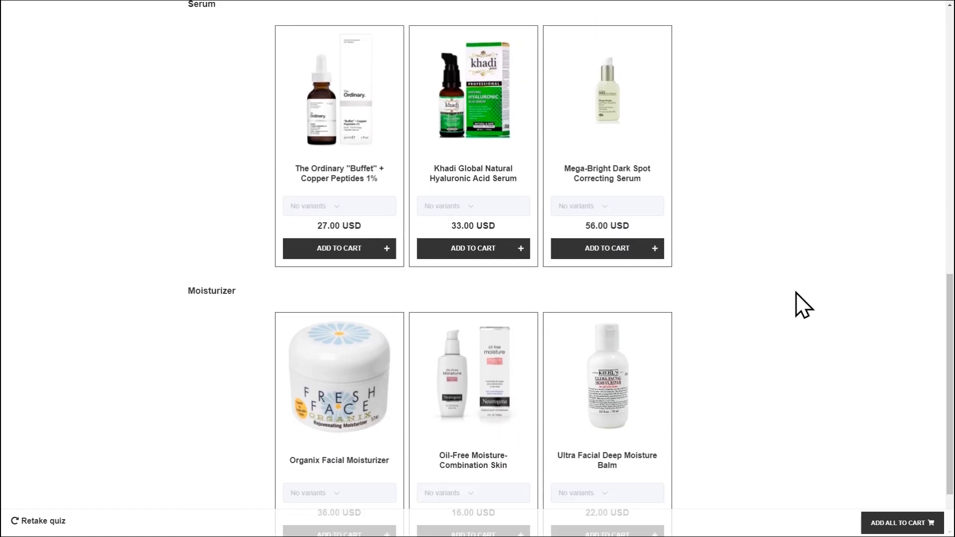
scroll(802, 305, "down", 2)
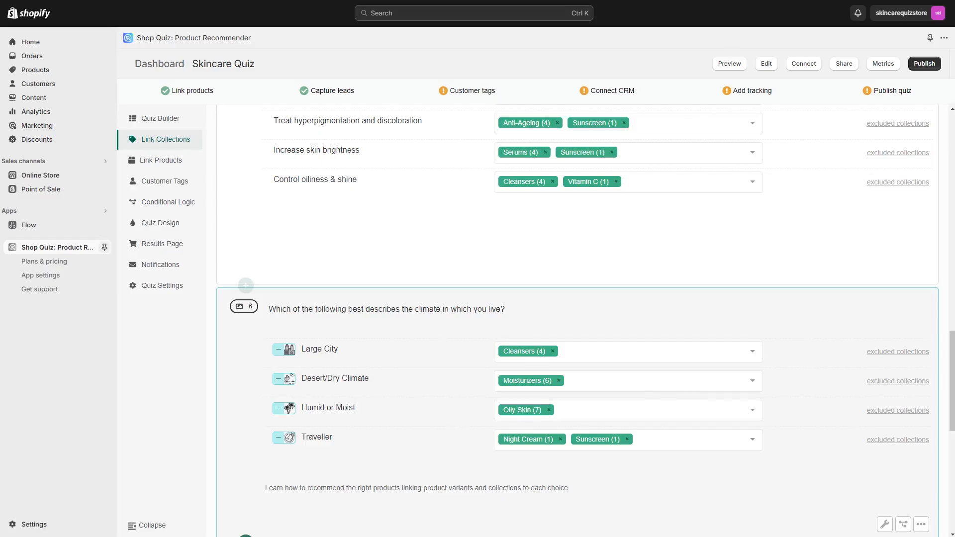
Exclude the Blue, Green and Red variants of Aloe Soothing Toner for the Aloe Vera choice of the ingredient sensitivity question
left_click(187, 167)
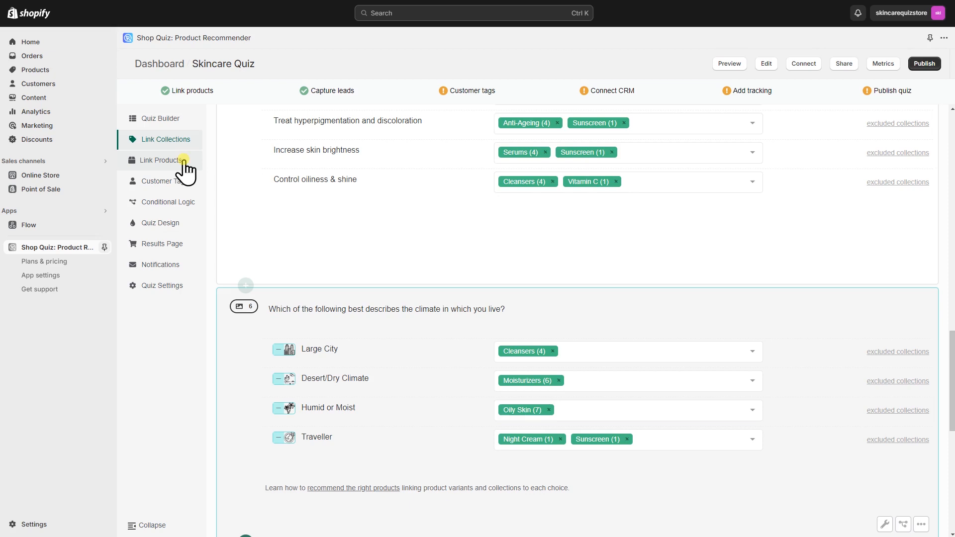
scroll(577, 319, "down", 10)
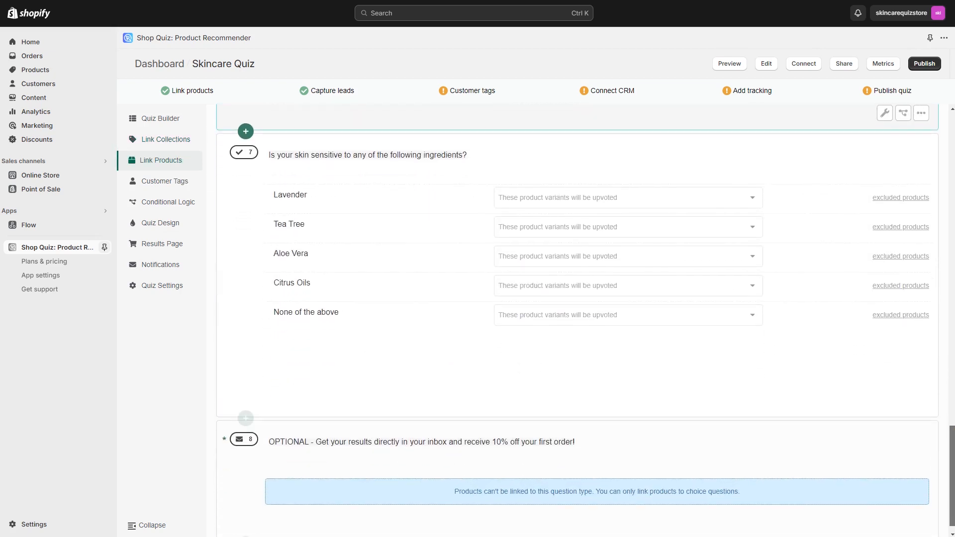
left_click_drag(952, 435, 952, 434)
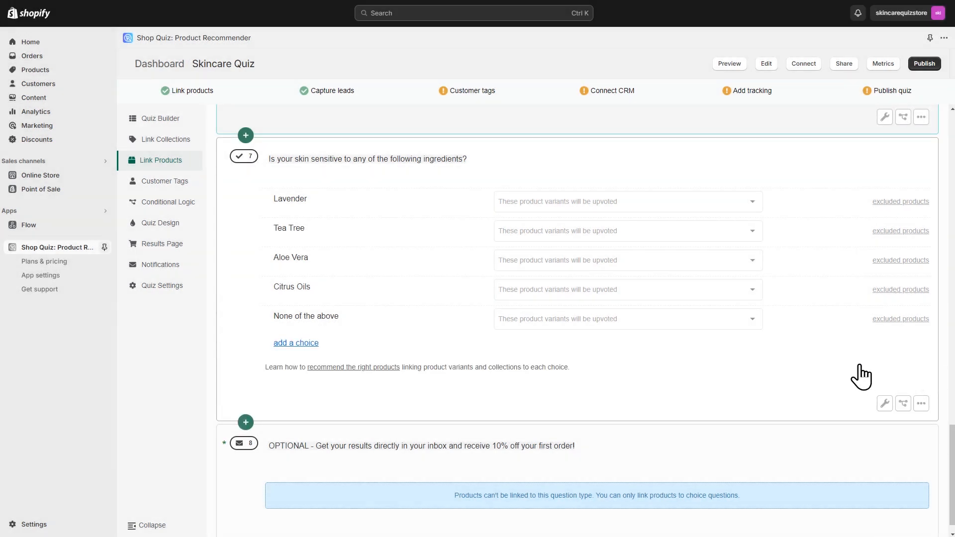
left_click(885, 261)
left_click(879, 261)
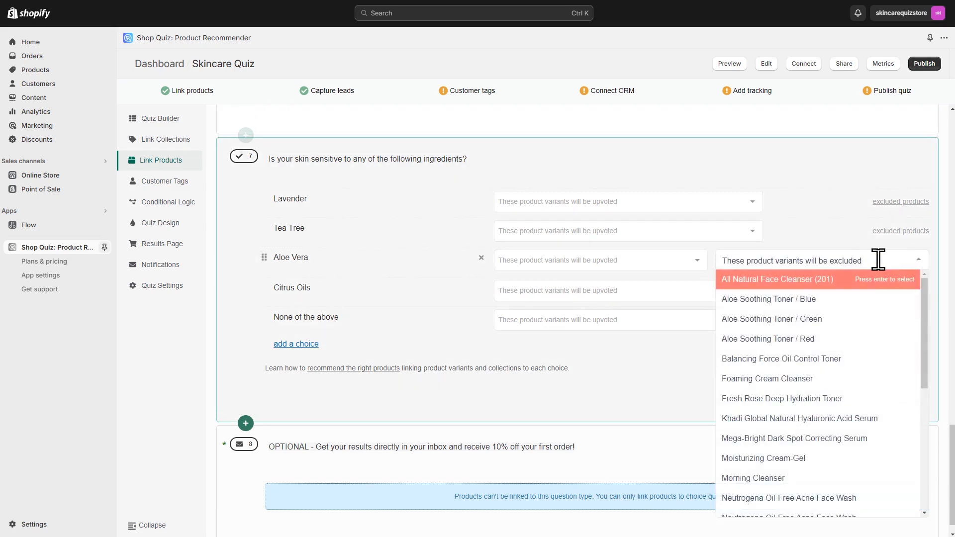
type("alo")
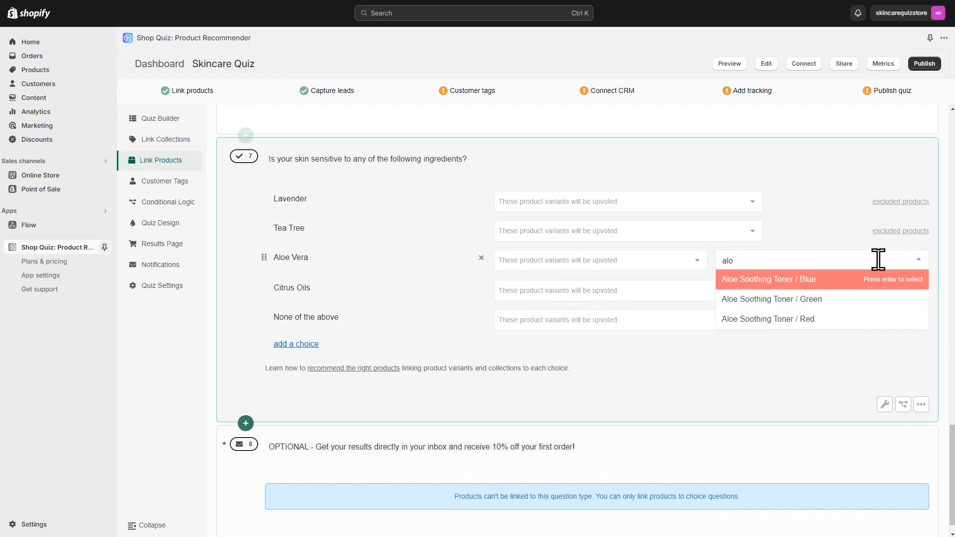
left_click(846, 281)
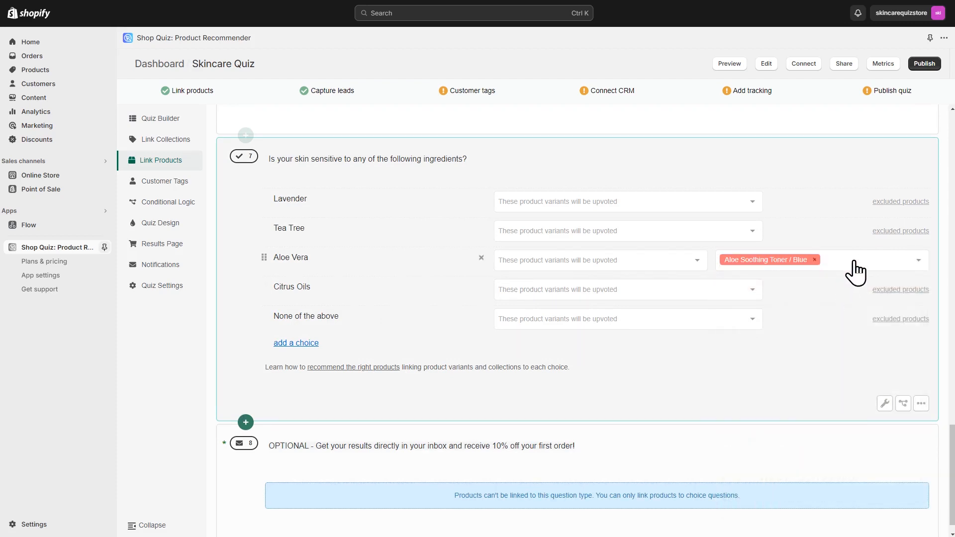
left_click(855, 272)
type("alo")
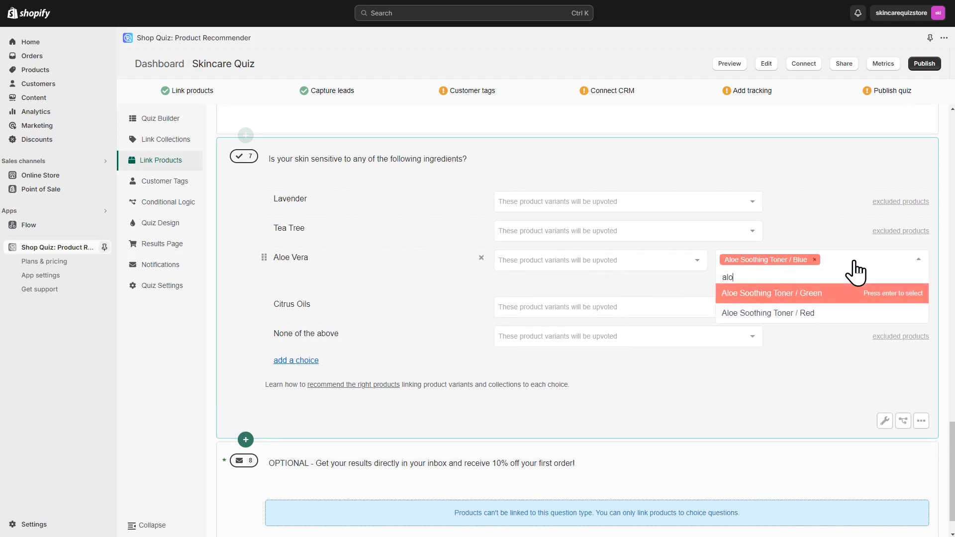
left_click(845, 299)
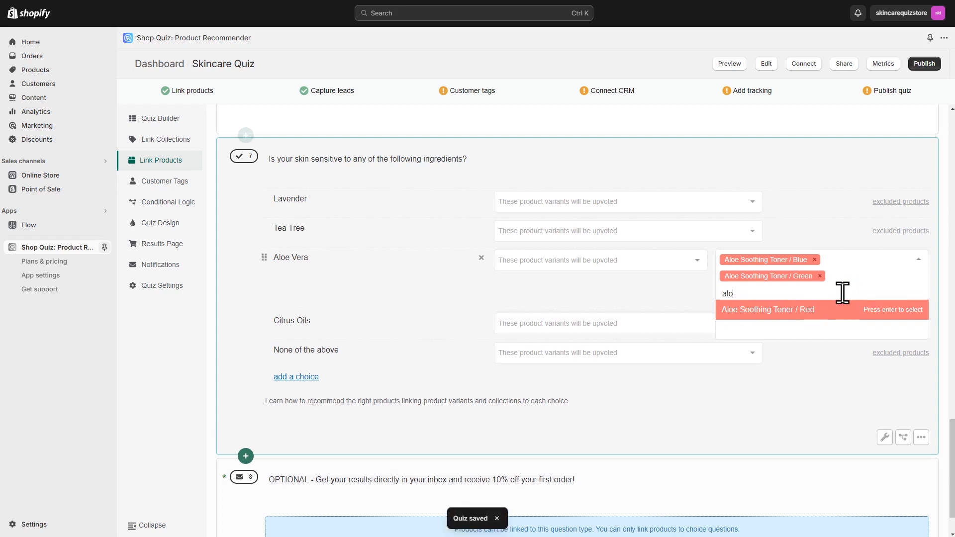
left_click(836, 318)
left_click(761, 435)
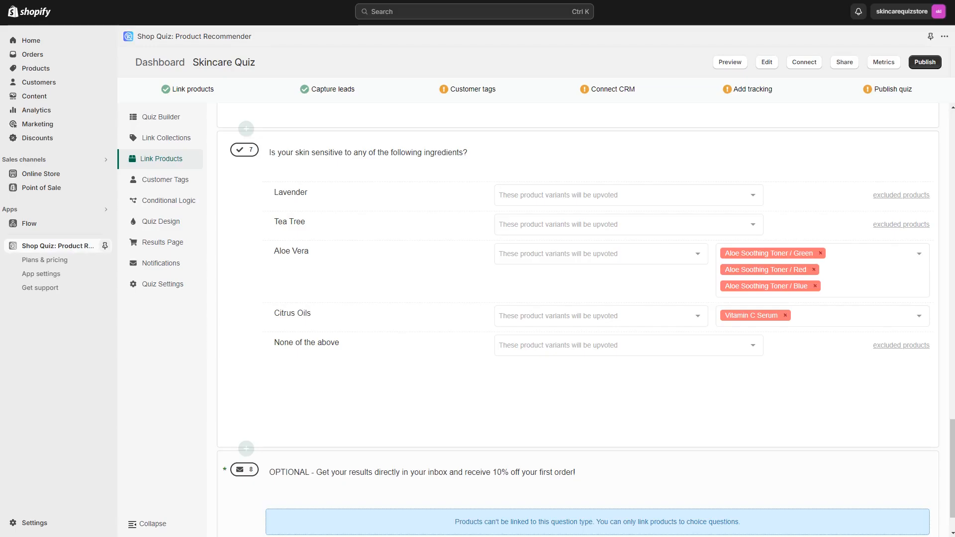
On the results page, write the heading ", here's your personalized skincare routine!" after the name recall, plus intro content on product order with coupon QUIZ123
left_click(162, 242)
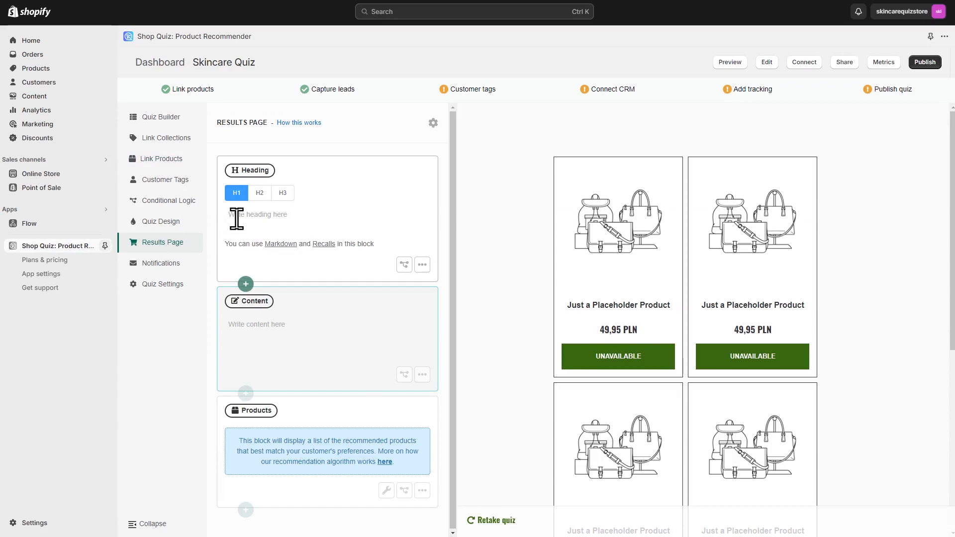
type("ersonalized skincare routine!")
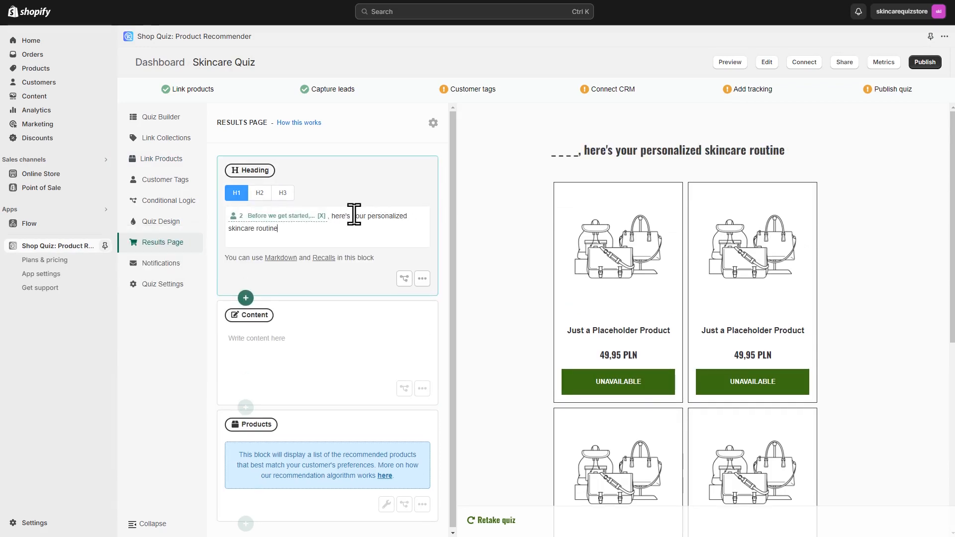
left_click(298, 337)
type("Applying your skin care products in the proper order ensures that your skin receives the full benefits of each product. An easy rule of thumb to follow is to **apply your products with the thinnest consistency to thickest**, or from liquid to oil.  Enter this coupon code at checkout to get a 10% discount: **QUIZ123**")
Add an Image block with the green leaf picture to the results page and move it above the intro content
scroll(245, 398, "down", 1)
left_click(245, 407)
left_click(245, 362)
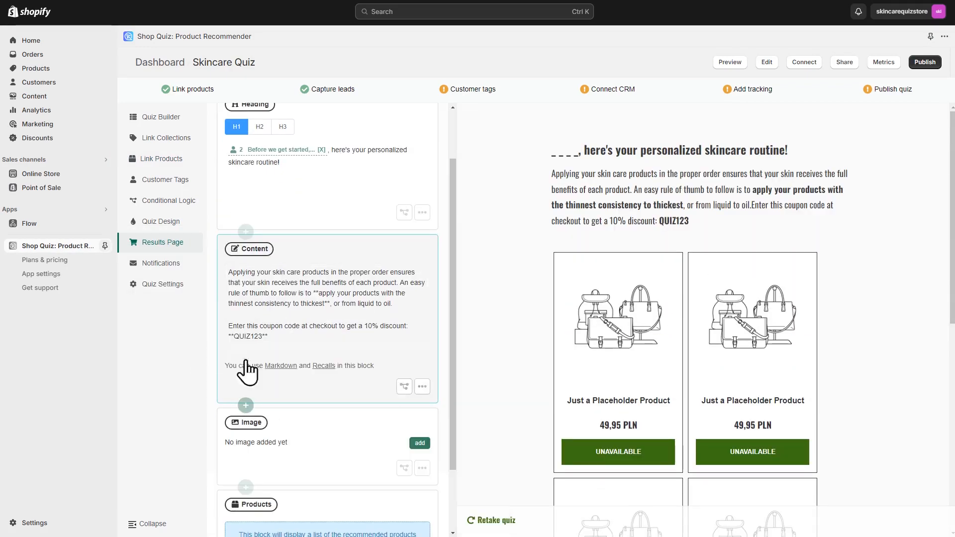
left_click(419, 442)
left_click(294, 168)
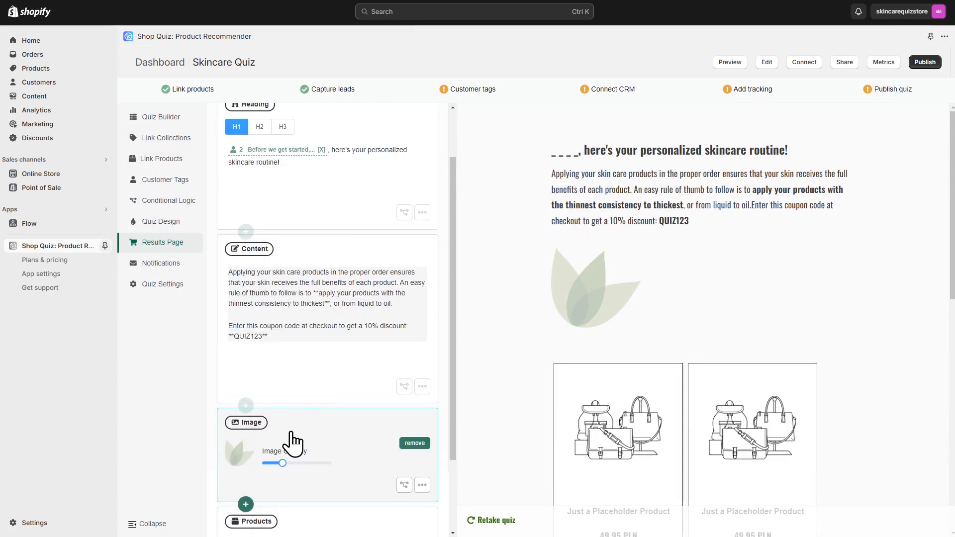
left_click_drag(292, 441, 298, 304)
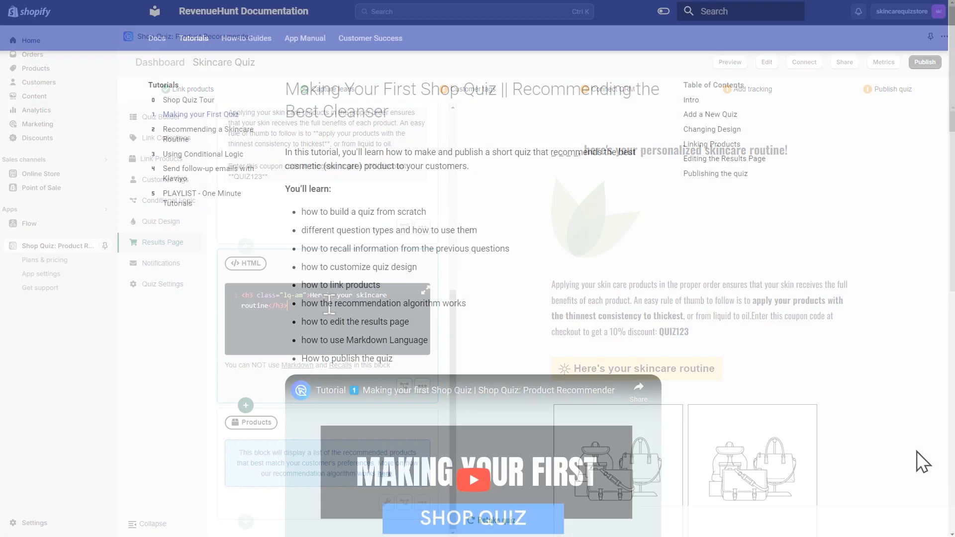
Look through the Making your First Quiz tutorial in the RevenueHunt documentation
scroll(890, 357, "down", 1)
scroll(890, 357, "down", 2)
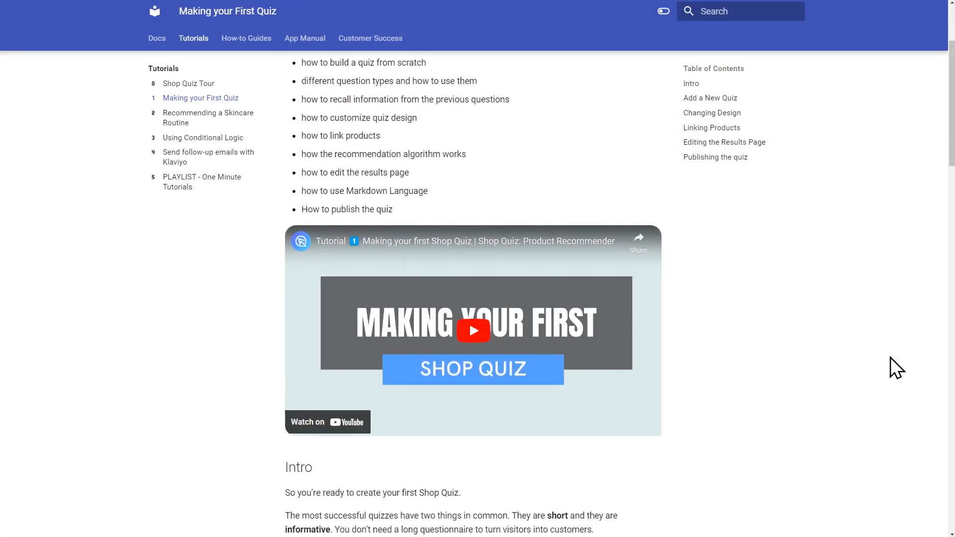
scroll(857, 340, "down", 6)
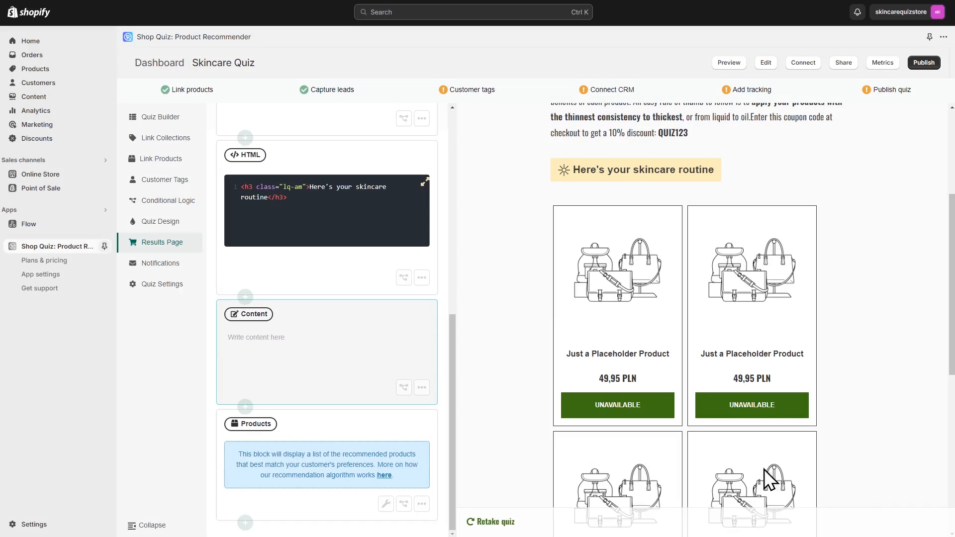
Fill the empty Content block with the Cleanser, Toner, Serum/Treatments and Moisturizer step descriptions, each in its own paragraph
left_click(273, 341)
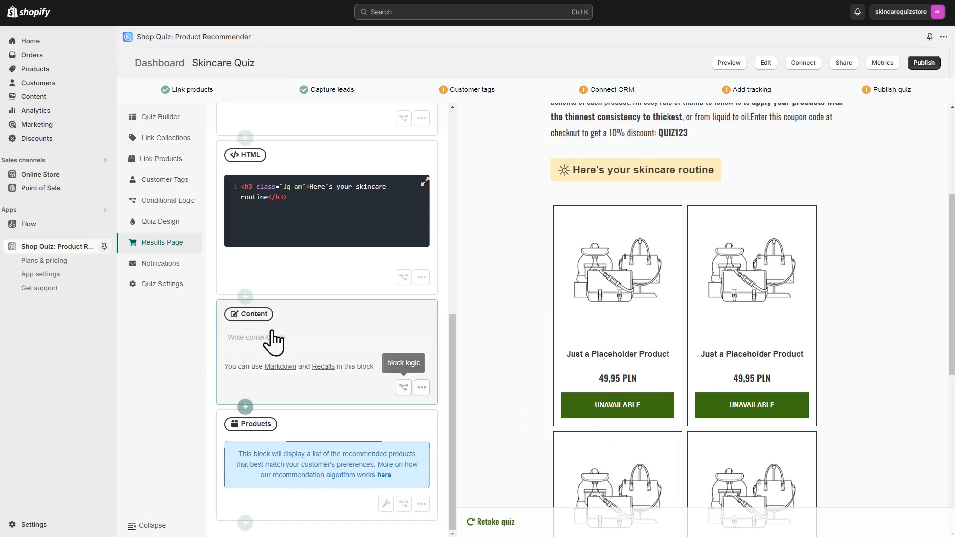
type("Step 1 - Cleanser: A low-PH cleanser in your morning skincare routine helps to properly deep clean without causing redness that is hard to calm before makeup application. Step 2 - Toner: Essential for balancing skin pH and prepping skin the ingredients that follow. After patting your skin dry with a towel, apply the product with your fingers, not with a cotton pad. Step 3 - Serum/Treatments: This is the most powerful and customizable step in your routine, used to treat the issues you're having. Step 4 - Moisturizer: There is no such thing as skin that is too hydrated and there is no replacement for this essential step.")
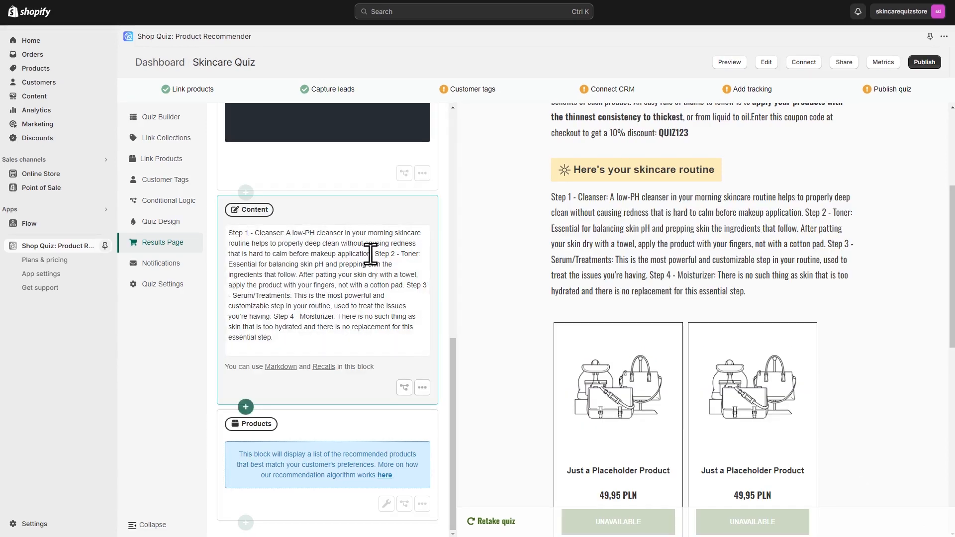
key("Return")
key("Return")
key("Return")
key("Return")
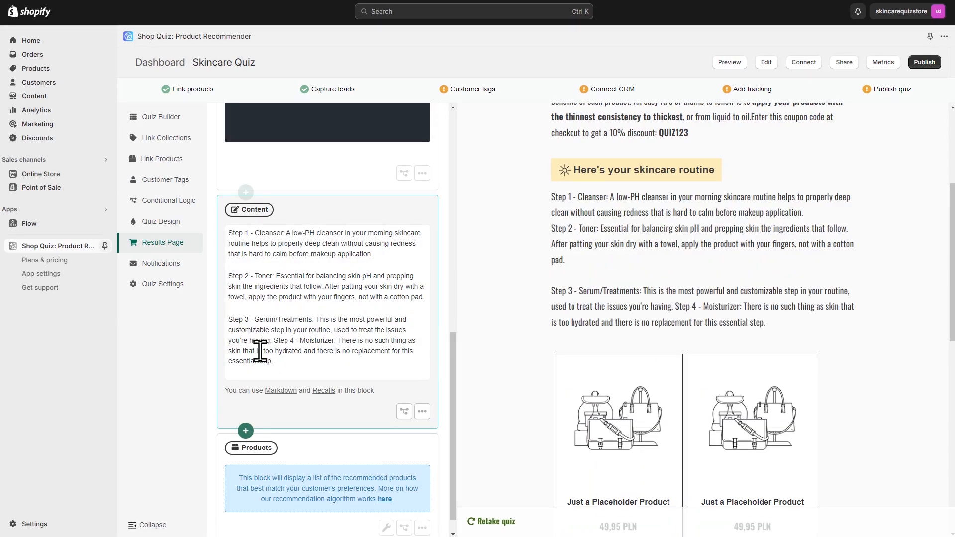
left_click(274, 340)
key("Return")
key("Return")
Make the four step labels in the Content block bold with ** Markdown markers, from "Step 1 - Cleanser:" to "Step 4 - Moisturizer:"
type("**")
left_click(292, 233)
type("**")
left_click(235, 264)
key("Return")
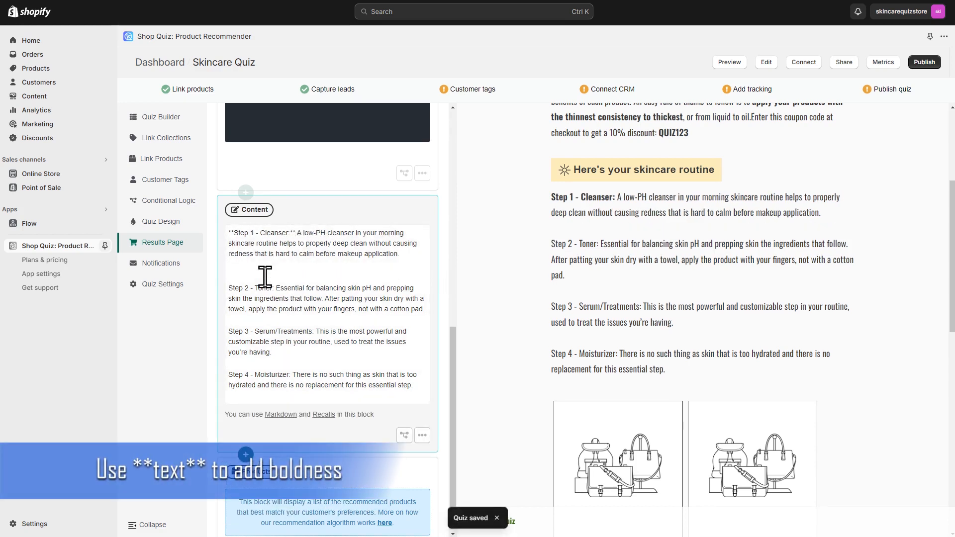
type("**")
left_click(280, 288)
type("**")
left_click(228, 331)
type("**")
left_click(319, 331)
type("**")
left_click(229, 374)
type("**")
left_click(290, 375)
type("**")
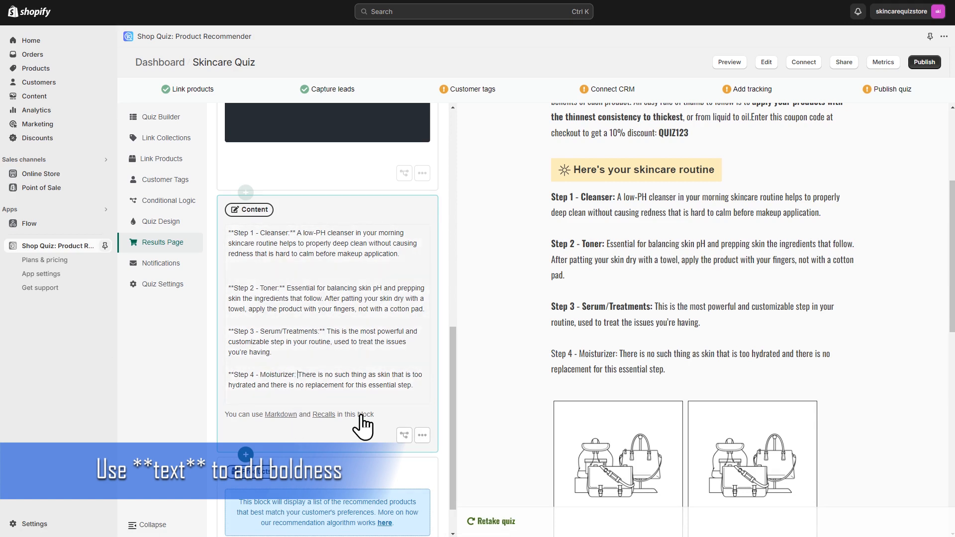
Delete the Products block from the end of the results page
scroll(378, 427, "down", 1)
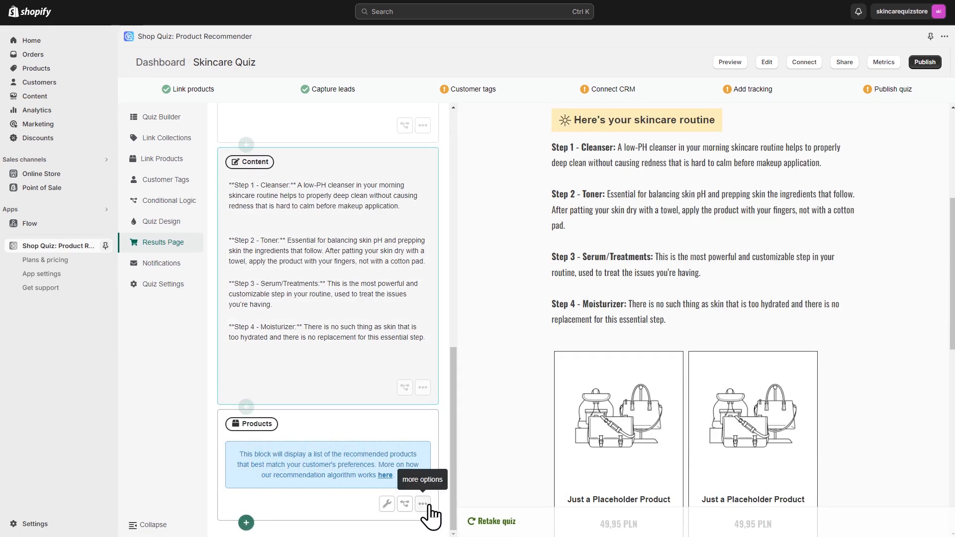
left_click(423, 503)
left_click(348, 468)
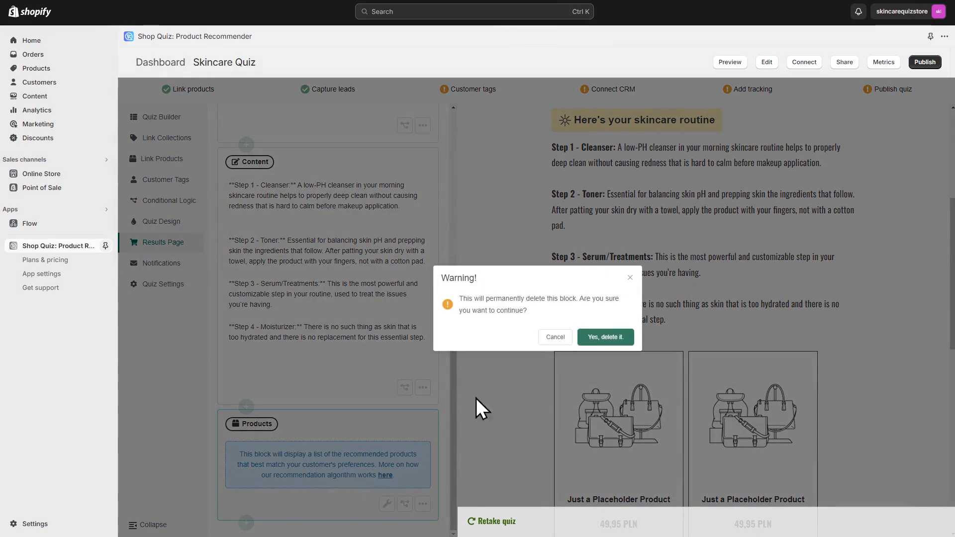
left_click(594, 337)
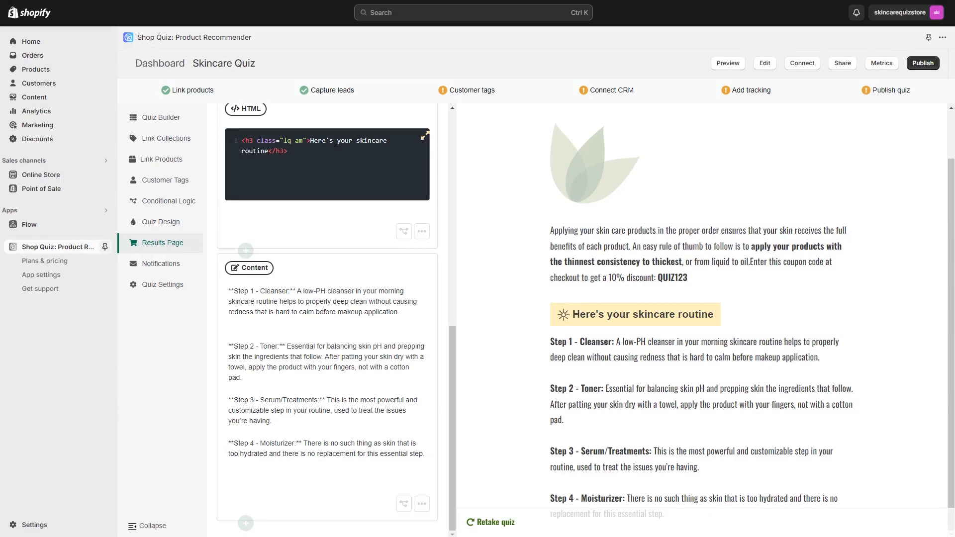
Add a Slots block below the routine steps content and create four slots in it
left_click(246, 523)
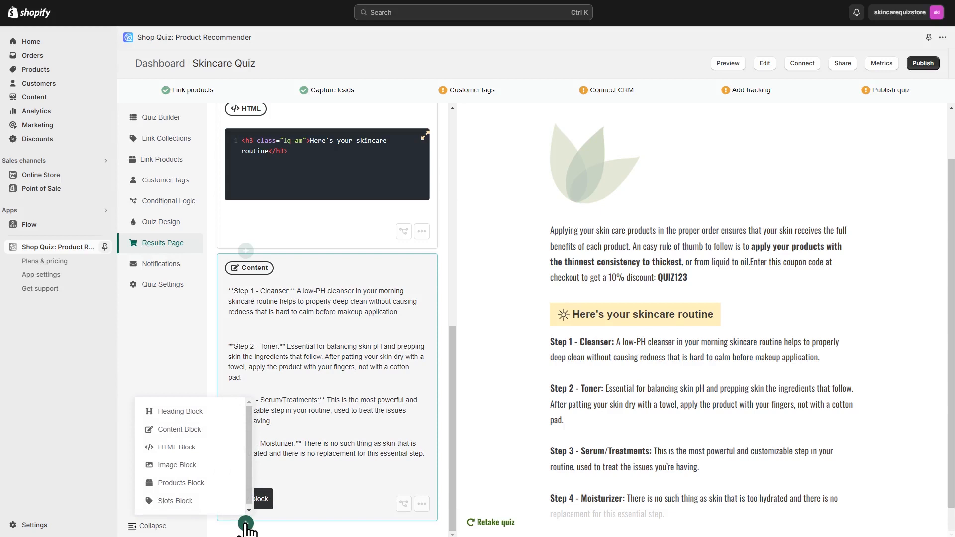
left_click(190, 503)
scroll(340, 371, "down", 4)
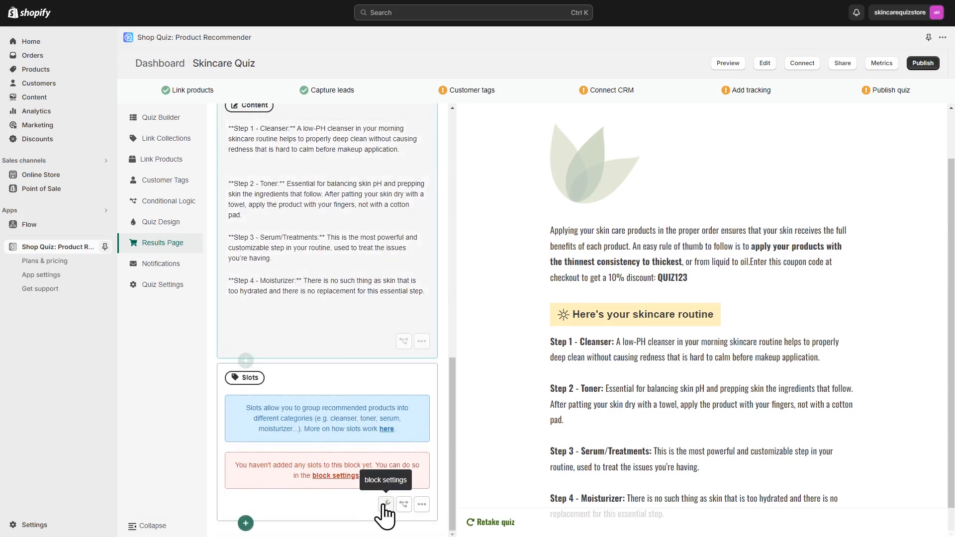
left_click(385, 504)
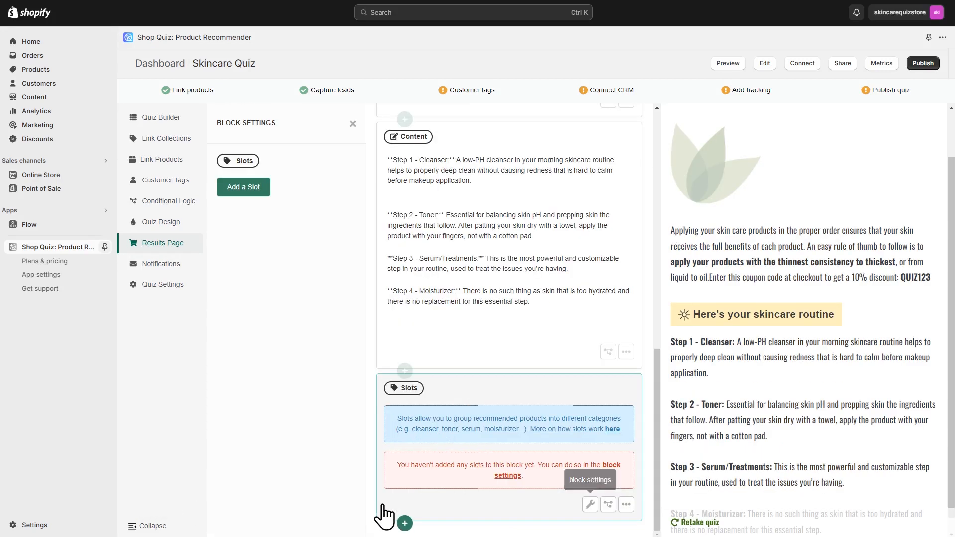
left_click(246, 194)
left_click(250, 497)
scroll(274, 438, "down", 6)
left_click(253, 520)
scroll(270, 452, "down", 5)
left_click(252, 520)
scroll(270, 426, "down", 4)
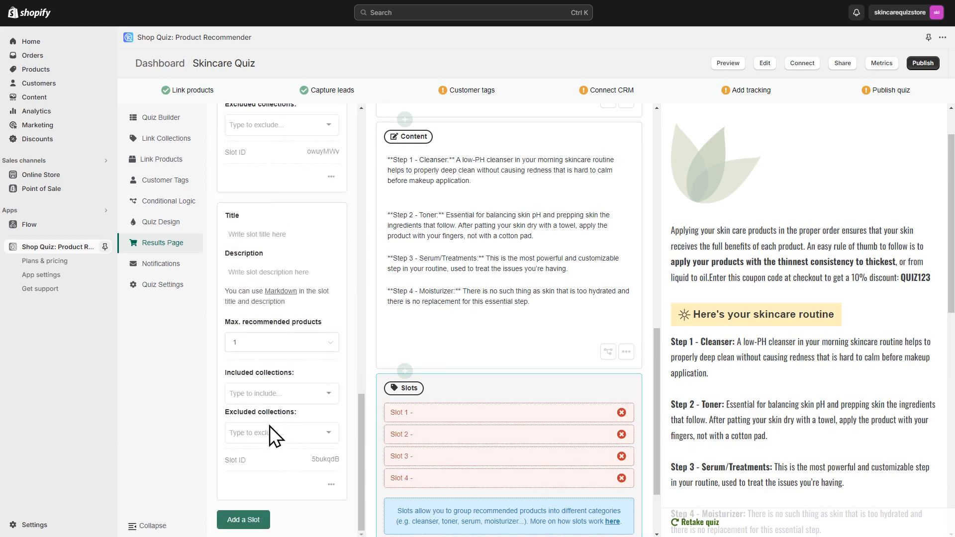
Title the first slot "Step 1: Cleanser", describe it as "Clean and fresh face" and limit it to 1 recommended product
scroll(269, 425, "up", 15)
left_click(275, 210)
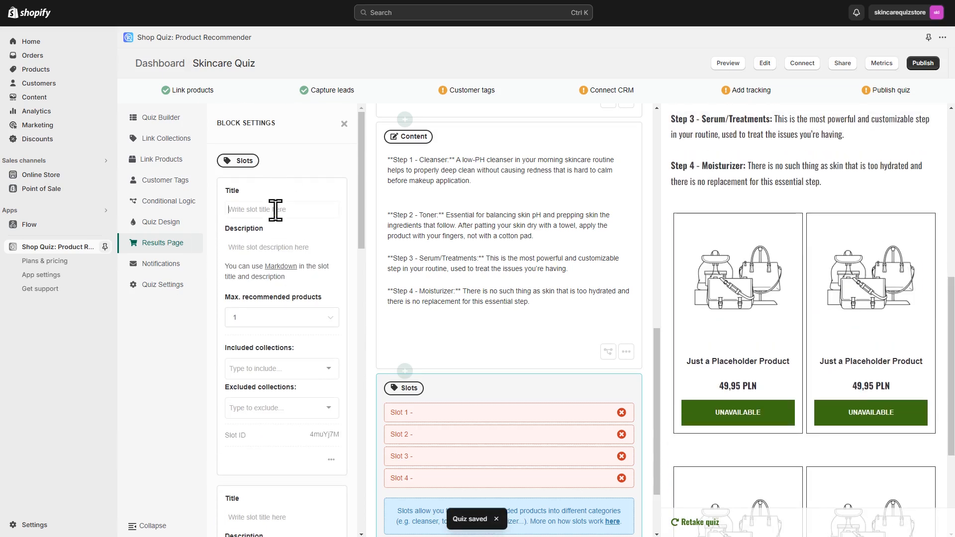
type("Step 1: Cleanser")
left_click(304, 247)
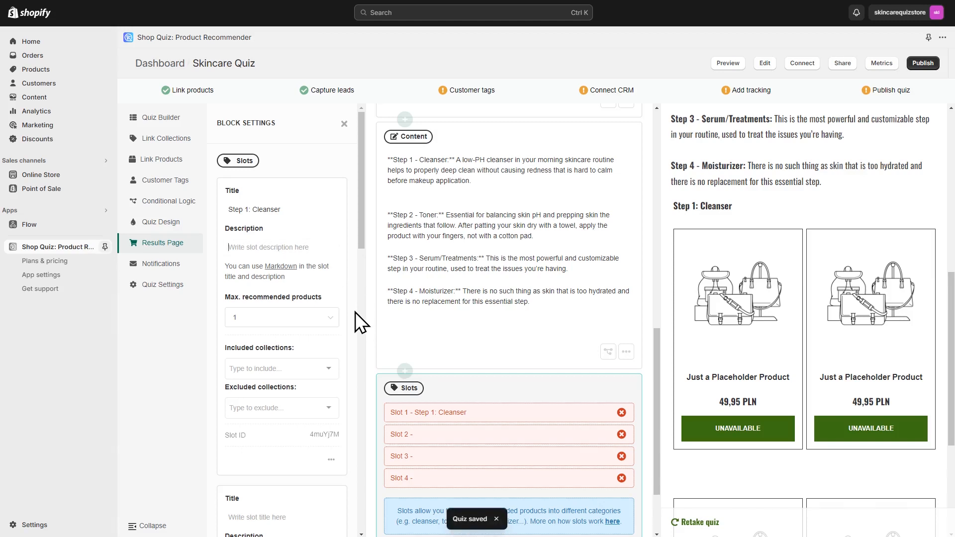
type("Clean and fresh face")
left_click(324, 319)
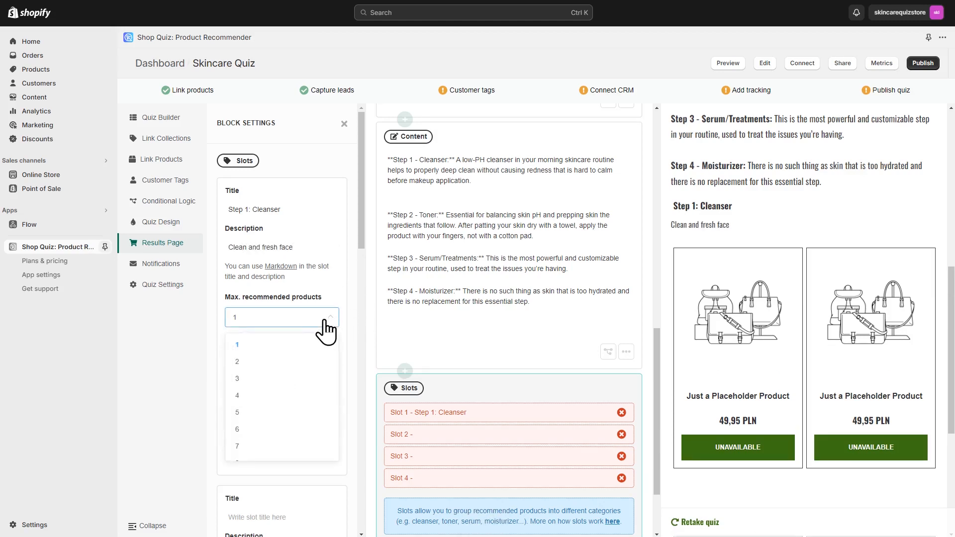
left_click(258, 346)
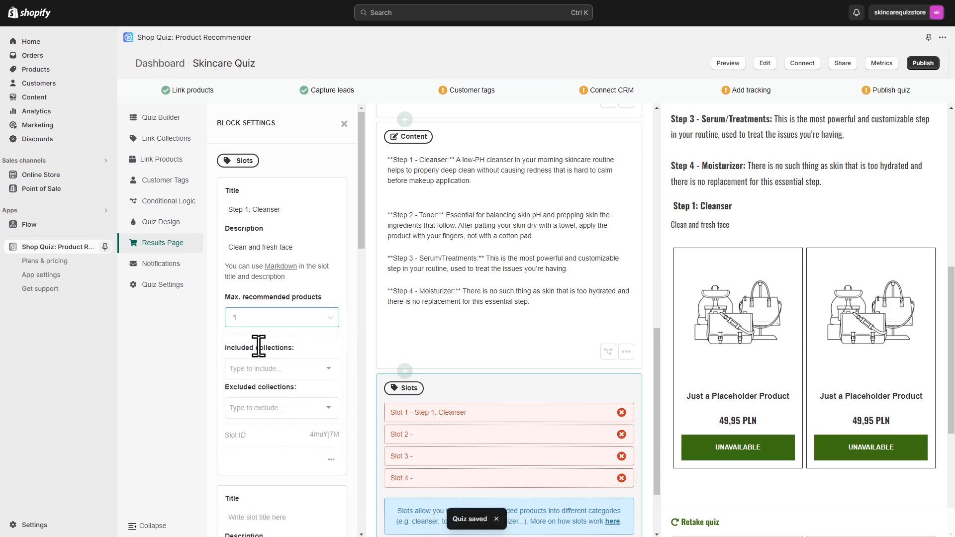
Title the second, third and fourth slots "Step 2: Toner", "Step 3: Serum" and "Step 4: Moisturizer"
scroll(288, 351, "down", 4)
left_click(268, 318)
type("Step")
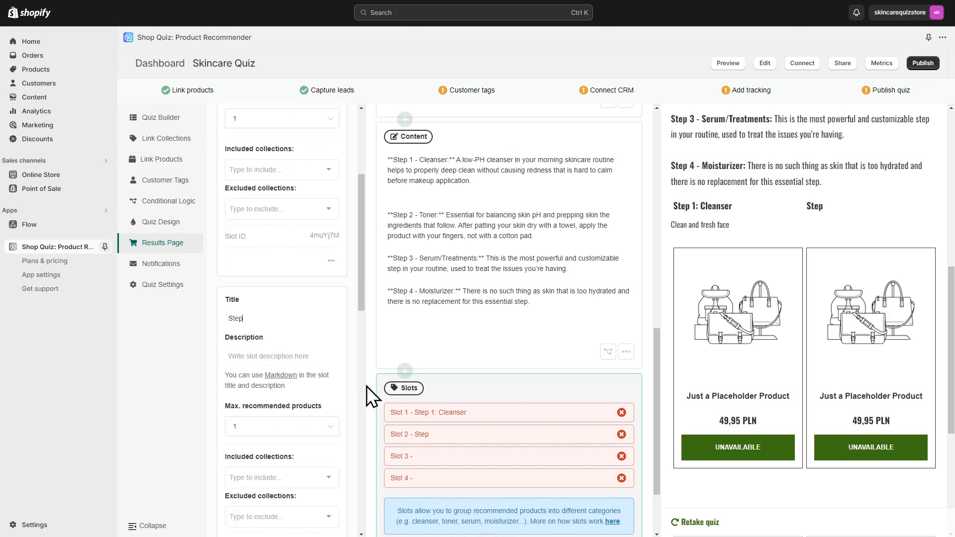
type(" 2: Toner")
scroll(306, 383, "down", 5)
left_click(306, 382)
type("Step 3: Seru")
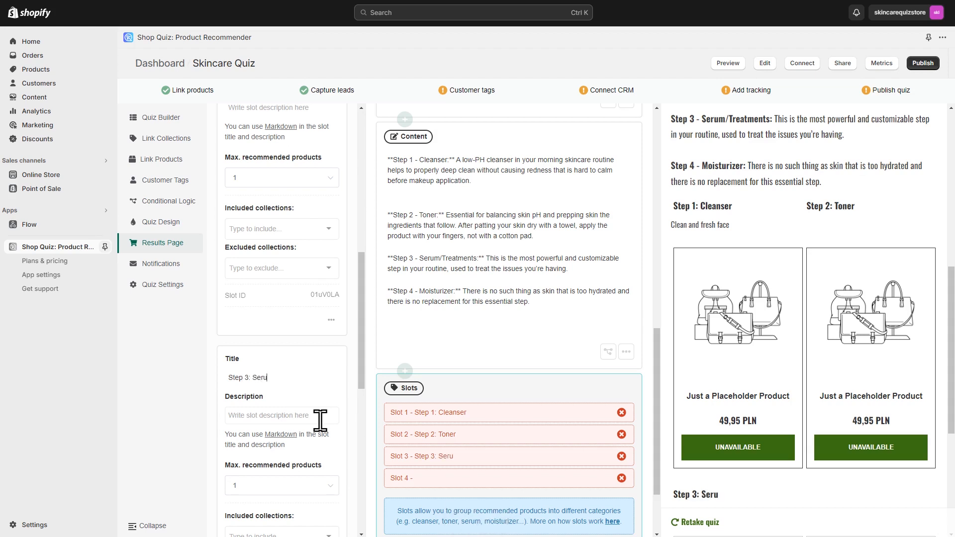
type("m")
scroll(320, 421, "down", 6)
left_click(320, 388)
type("Step 4: Moisturizer")
Add the Cleansers collection to the included collections of the "Step 1: Cleanser" slot
left_click_drag(360, 426, 363, 201)
left_click(276, 341)
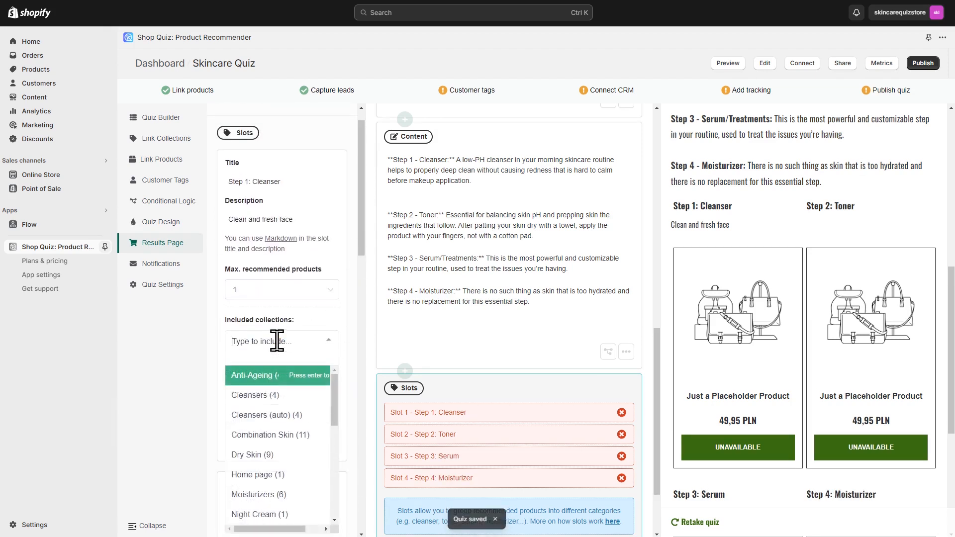
left_click(269, 395)
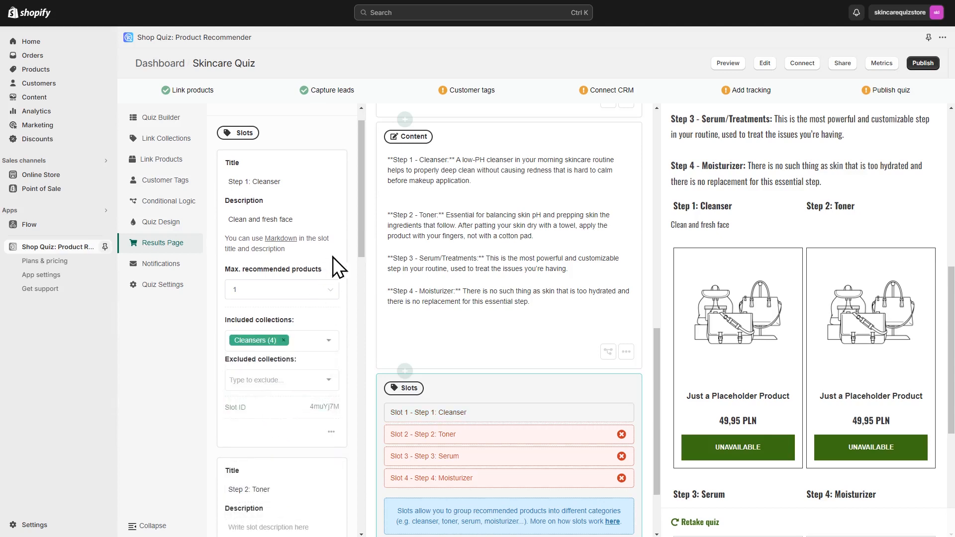
Add the matching toner and serum collections to the included collections of the "Step 2: Toner" and "Step 3: Serum" slots
left_click_drag(360, 231, 372, 348)
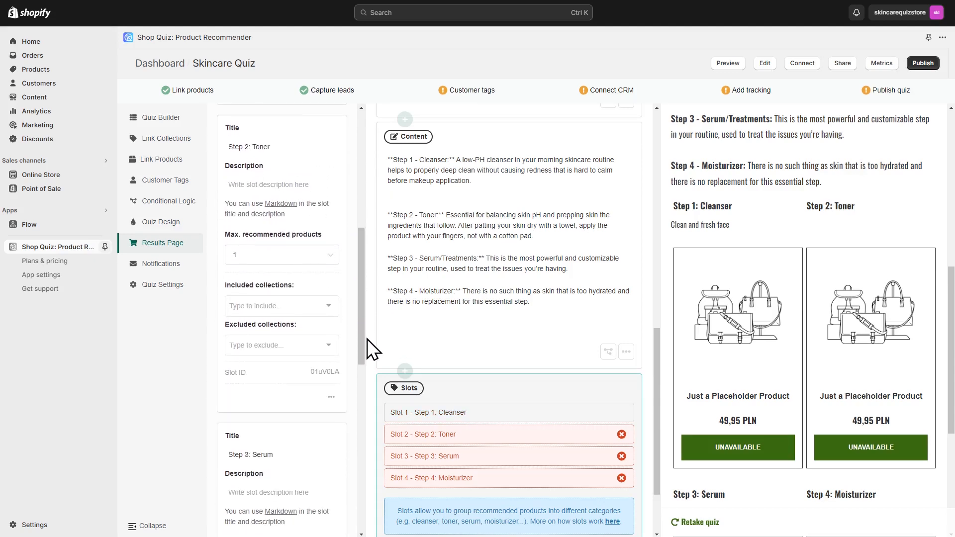
left_click(279, 304)
scroll(281, 393, "down", 4)
left_click(280, 441)
left_click_drag(362, 264, 368, 363)
left_click(281, 322)
scroll(281, 393, "down", 3)
left_click(281, 405)
Find the moisturizer collection with "moi" and include it in the "Step 4: Moisturizer" slot
left_click(299, 390)
type("moi")
left_click(315, 433)
left_click_drag(368, 354, 351, 159)
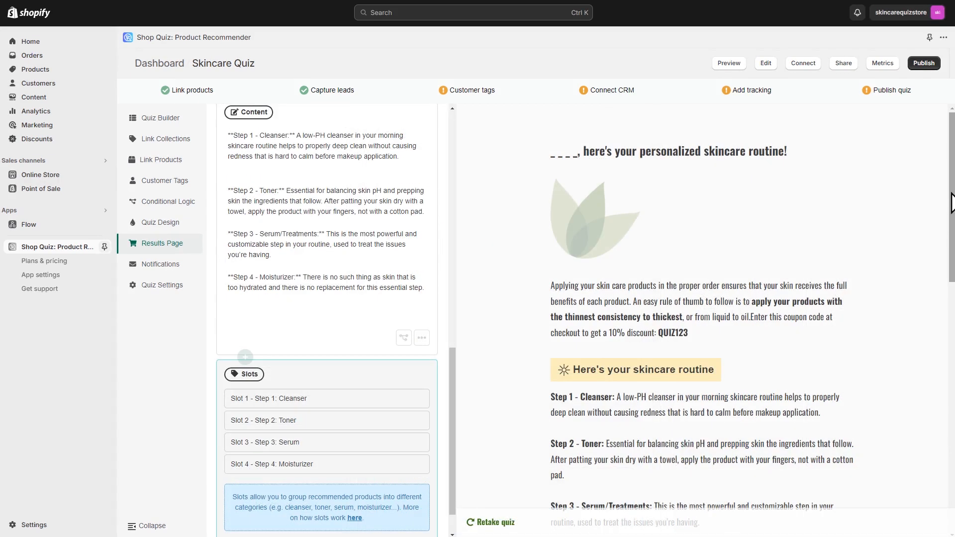
Check the slots at the end of the results page preview and publish the quiz
left_click_drag(952, 191, 952, 430)
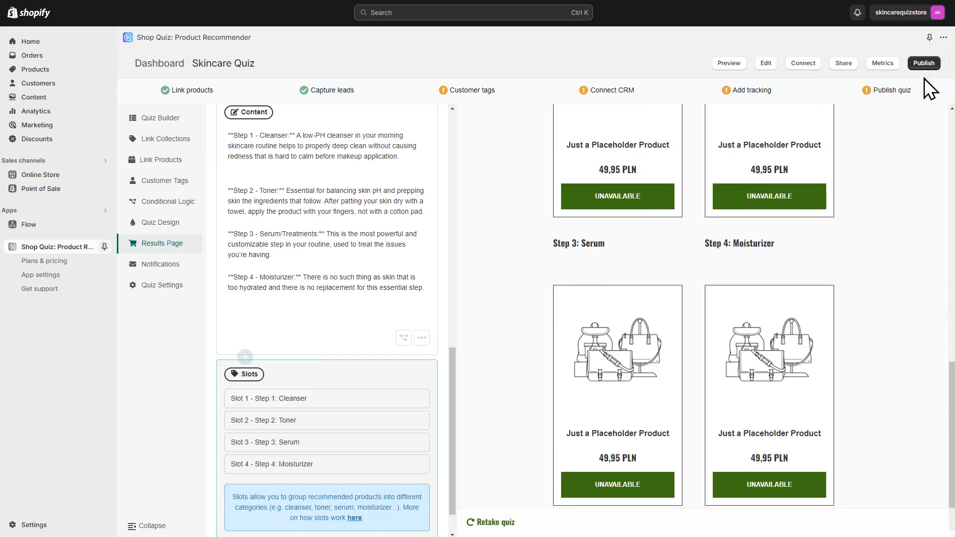
left_click(924, 63)
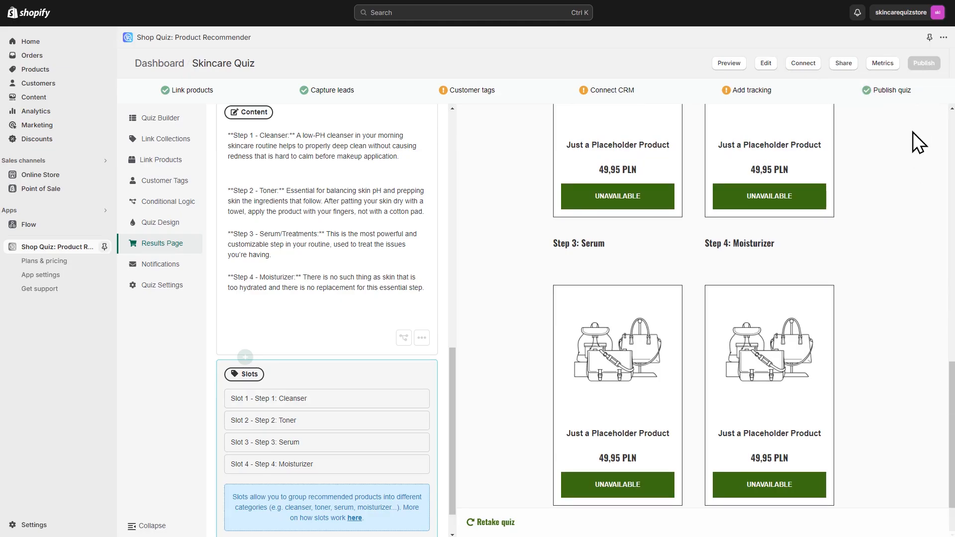
left_click(934, 106)
Preview the quiz, answer its questions through to the end and review the personalized routine with the recommended products
left_click(727, 65)
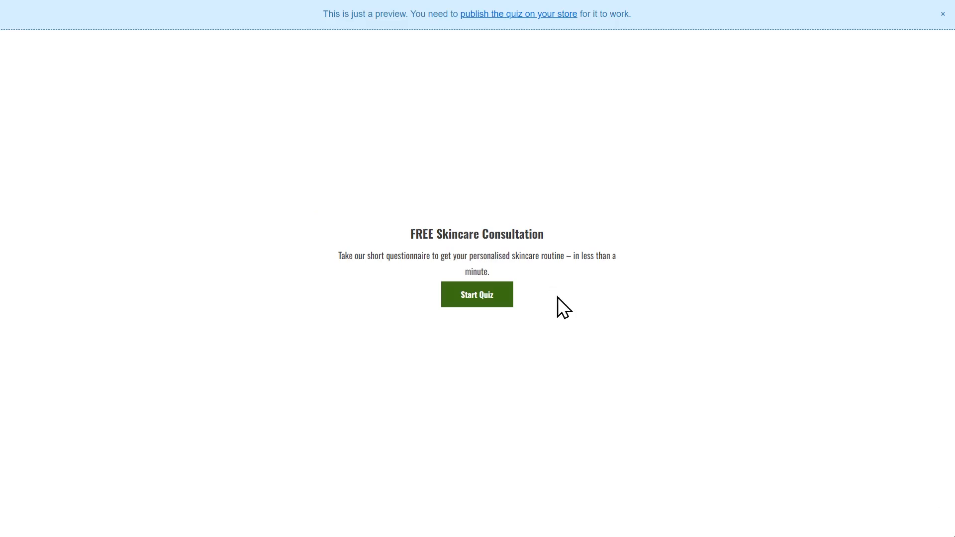
left_click(477, 295)
left_click(437, 262)
left_click(393, 282)
left_click(465, 294)
left_click(473, 273)
left_click(351, 324)
left_click(400, 327)
left_click(339, 313)
left_click(336, 322)
left_click(492, 377)
left_click(487, 332)
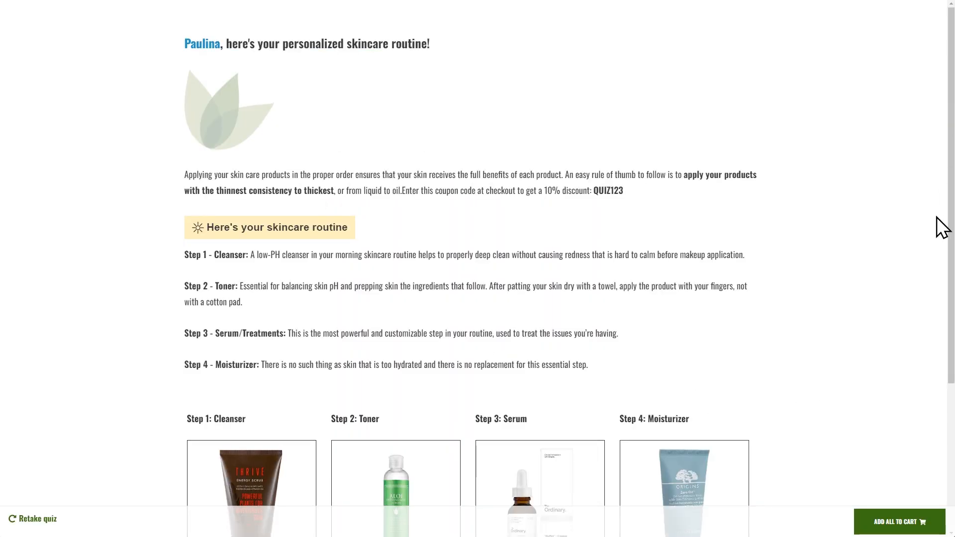
scroll(943, 228, "down", 4)
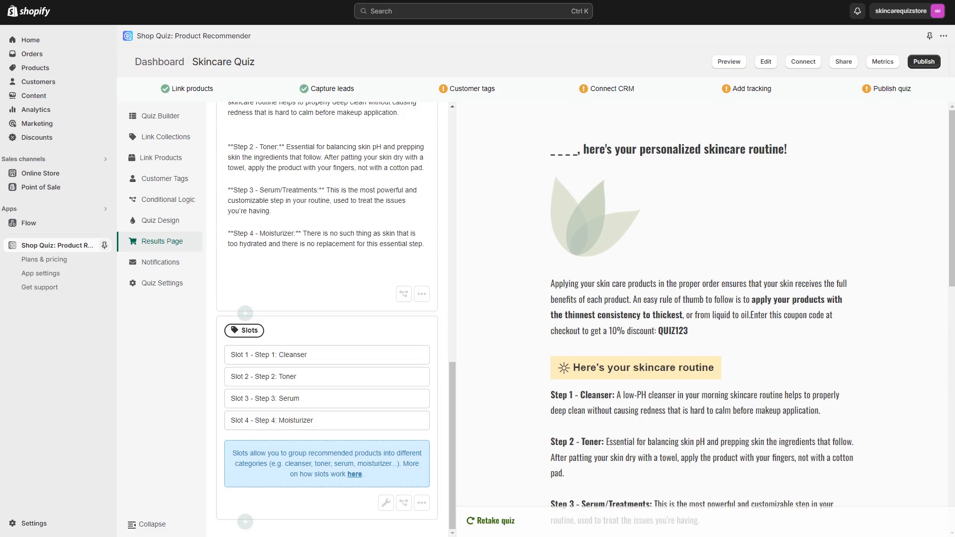
Publish the quiz again, choose the Inline display mode and show the embedded quiz options for legacy themes
left_click(930, 65)
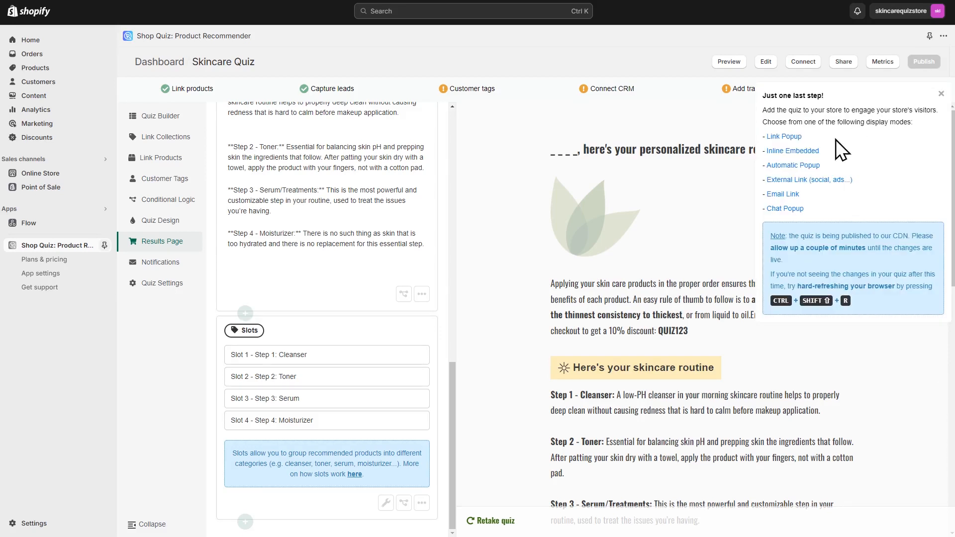
left_click(806, 155)
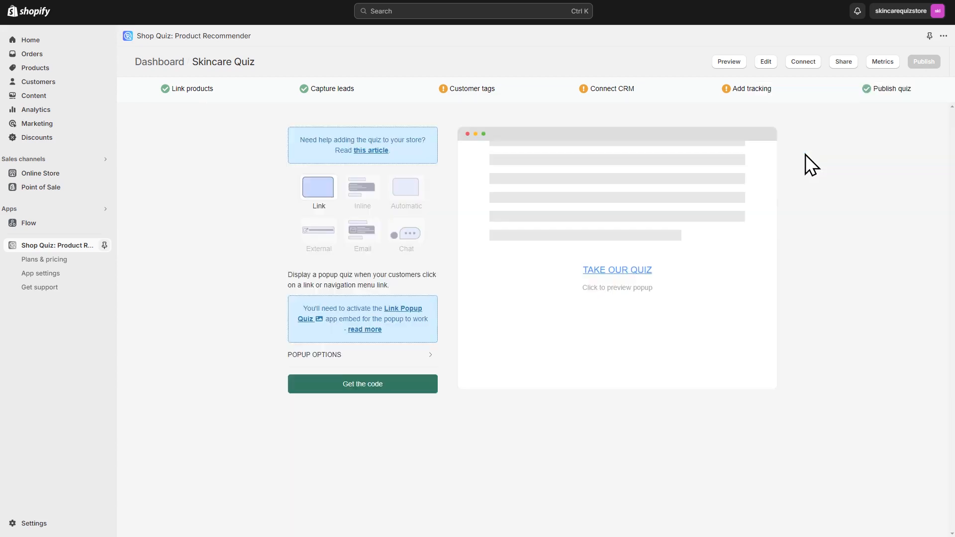
left_click(356, 196)
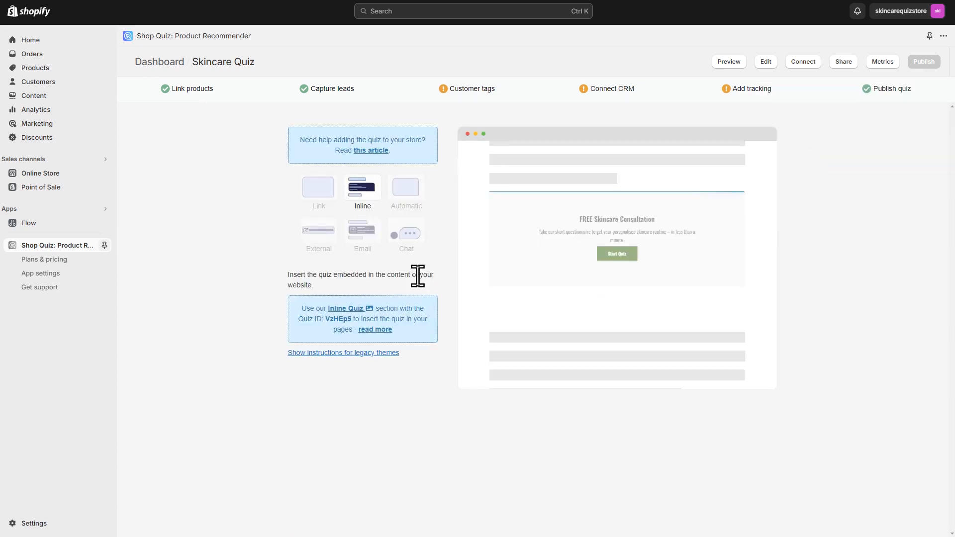
left_click(371, 352)
left_click(370, 355)
left_click(392, 375)
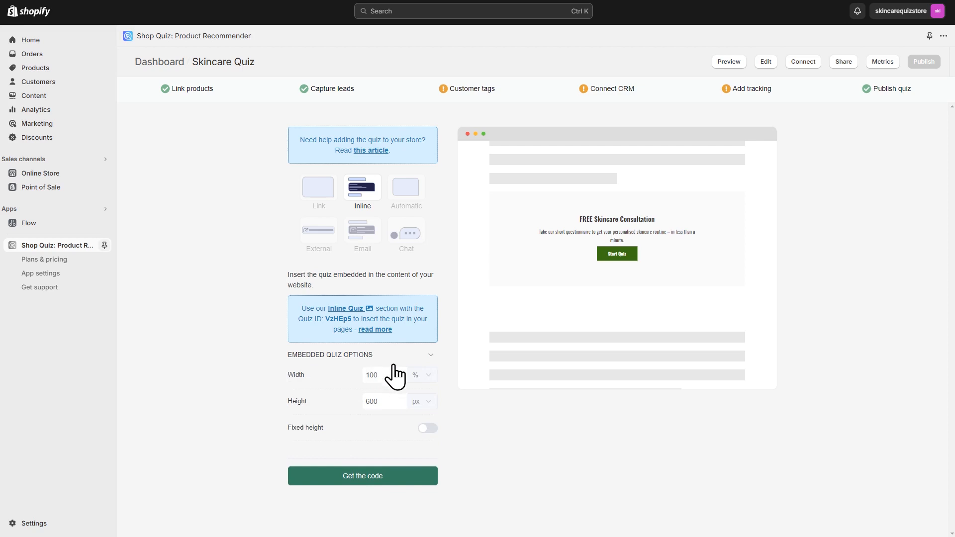
Get the inline quiz's embed code and copy it
left_click(380, 478)
left_click(518, 235)
key("ctrl+c")
right_click(535, 233)
left_click(542, 237)
left_click(644, 472)
Add a new page to the online store and title it "Skincare Quiz"
left_click(90, 173)
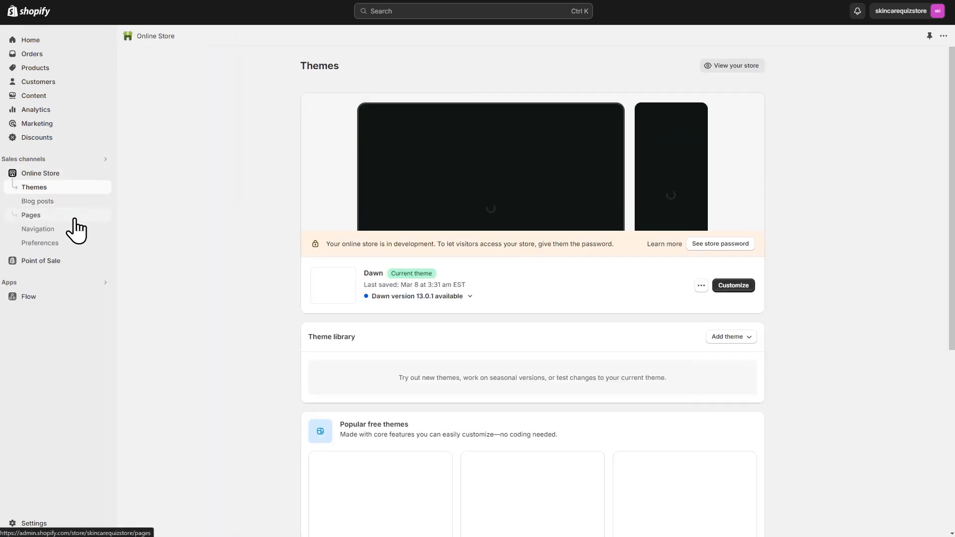
left_click(75, 219)
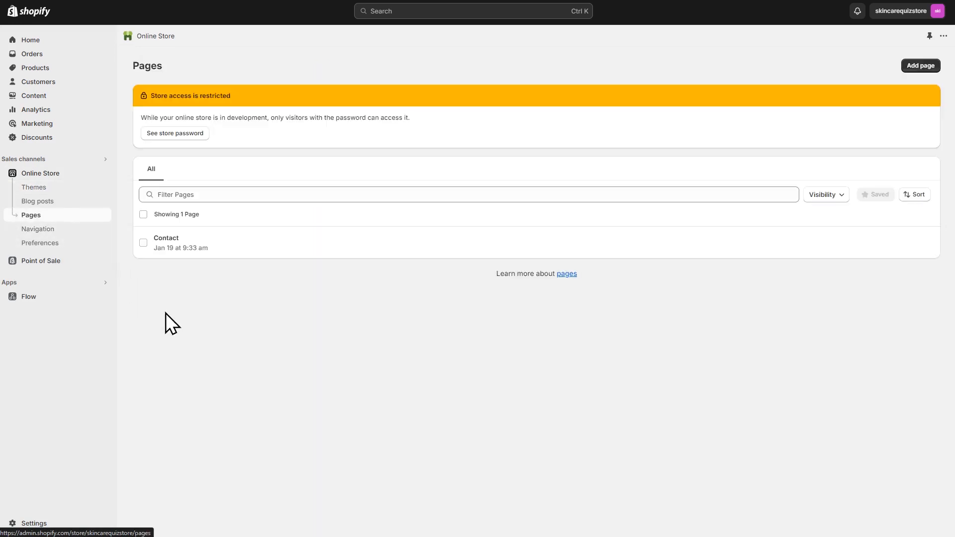
left_click(922, 68)
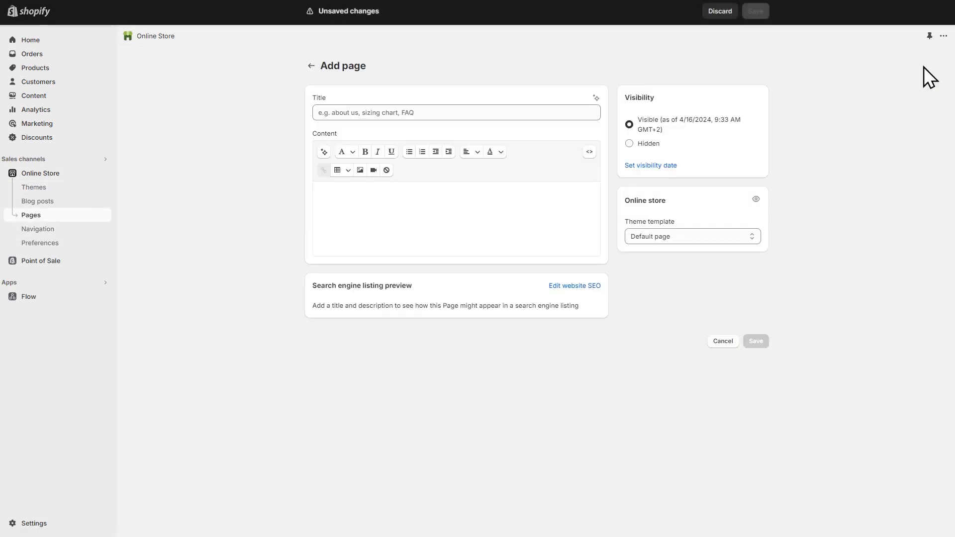
left_click(528, 113)
type("Skincare Quiz")
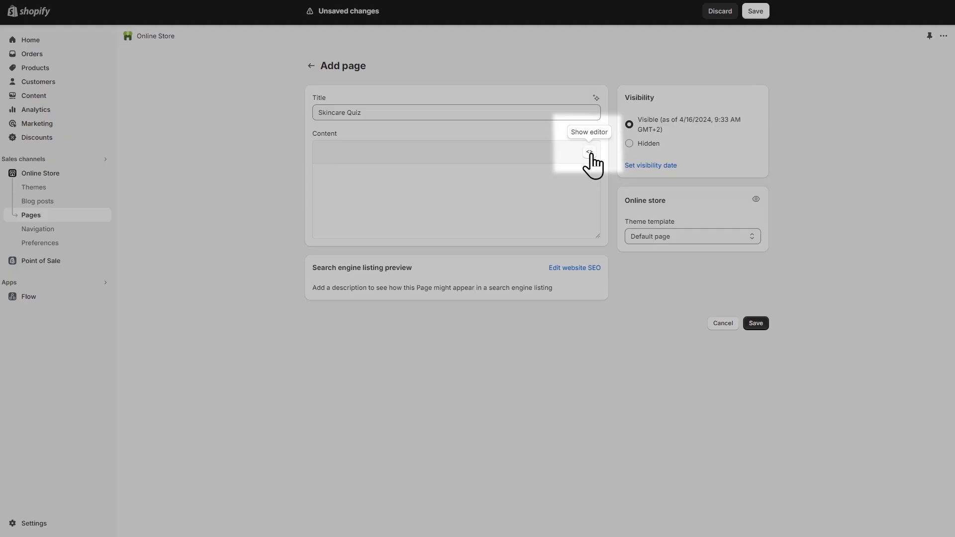
Paste the copied embed code into the page's HTML content, save the page and view it in the store
left_click(589, 152)
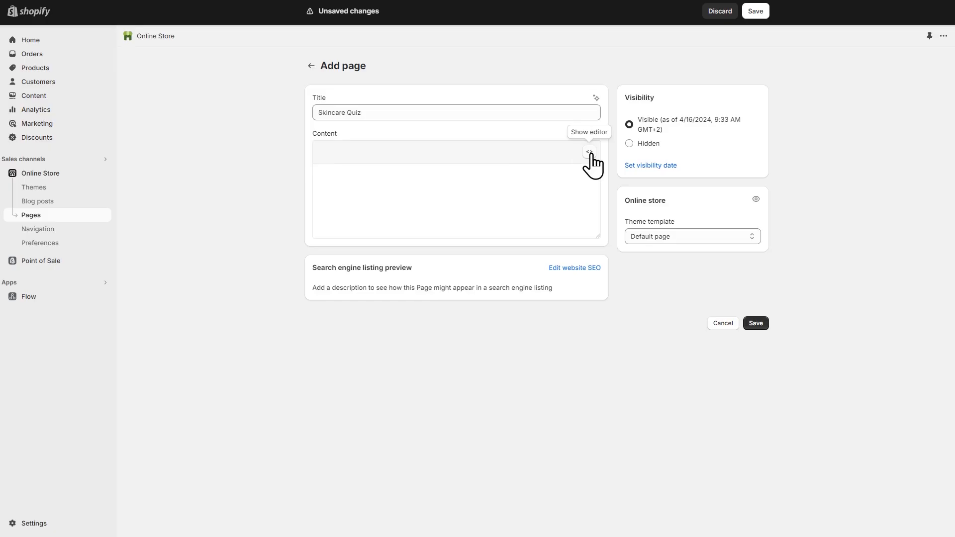
right_click(461, 185)
left_click(479, 282)
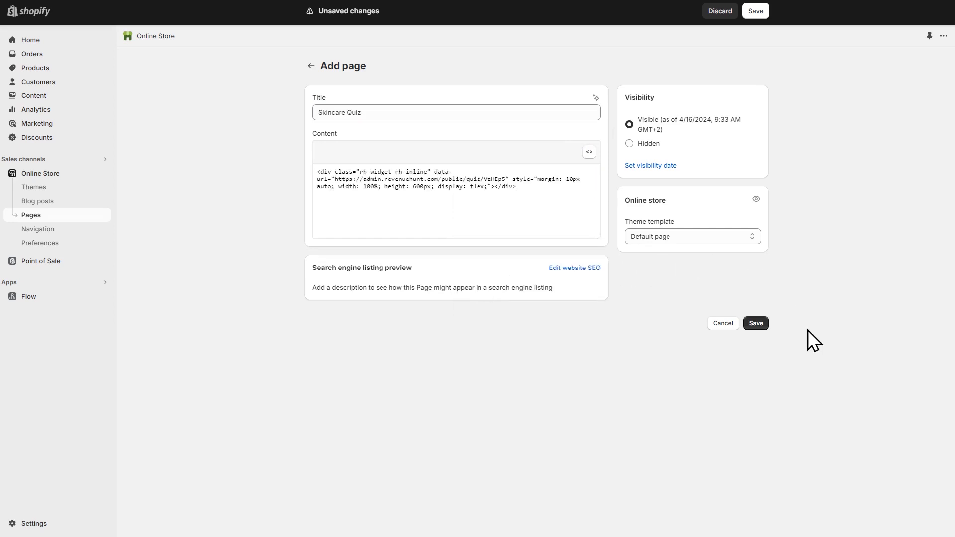
left_click(755, 324)
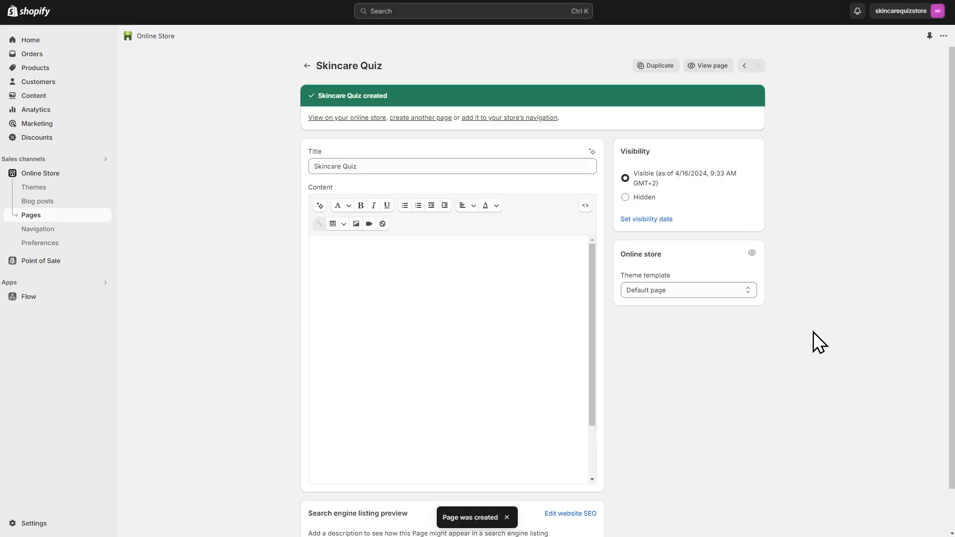
left_click(720, 72)
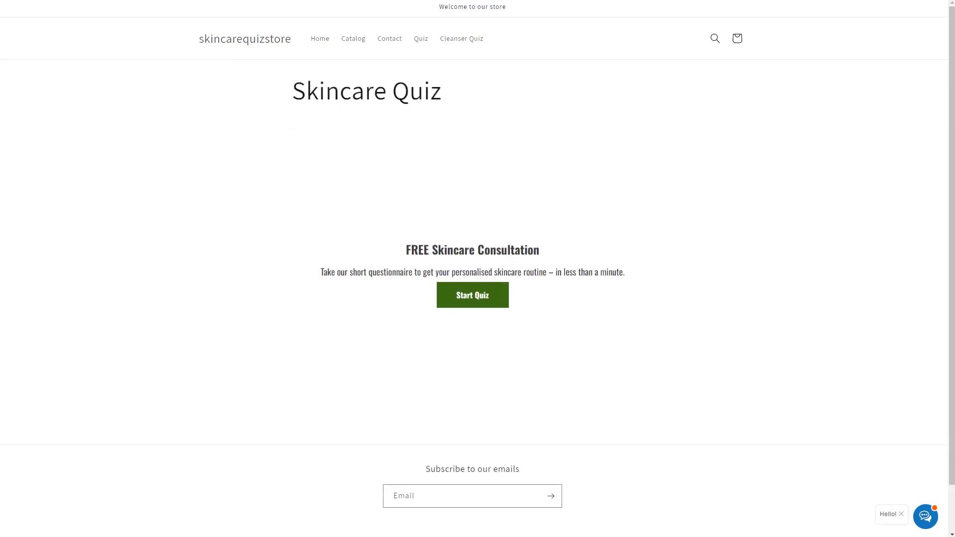